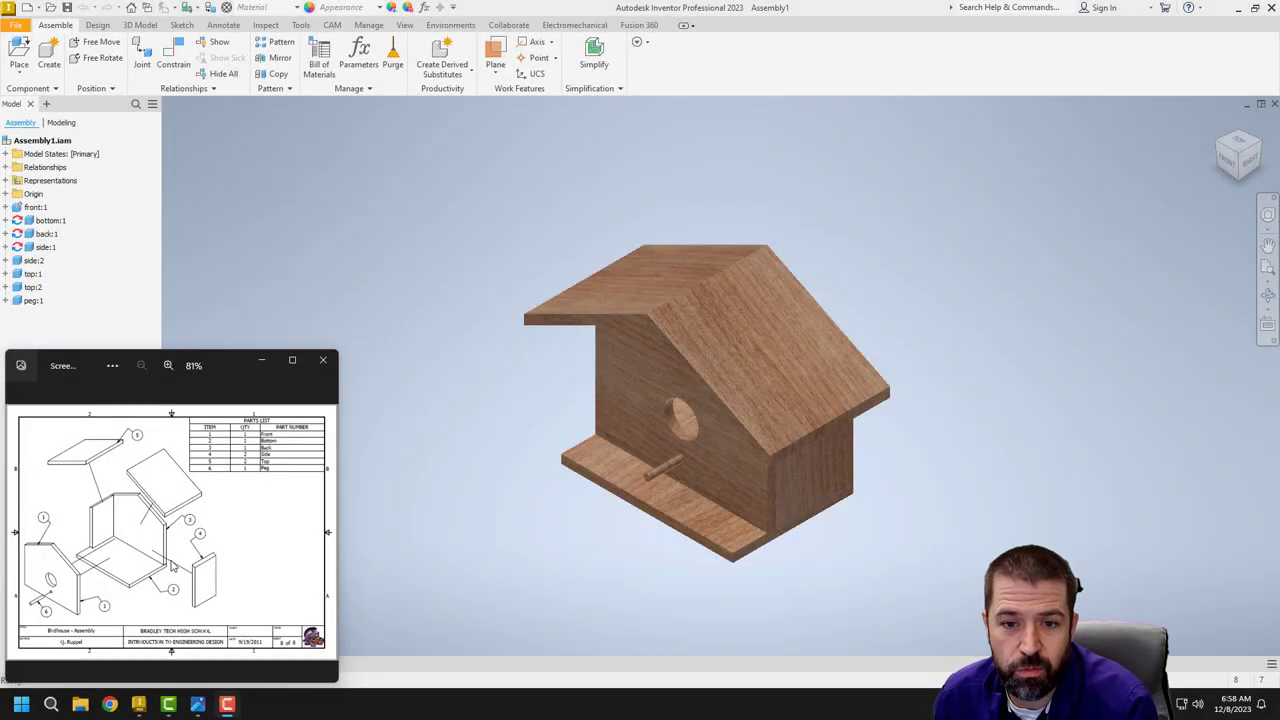
Start a presentation from the Exploded (in).ipn template and insert the birdhouse Assembly1.
click(27, 11)
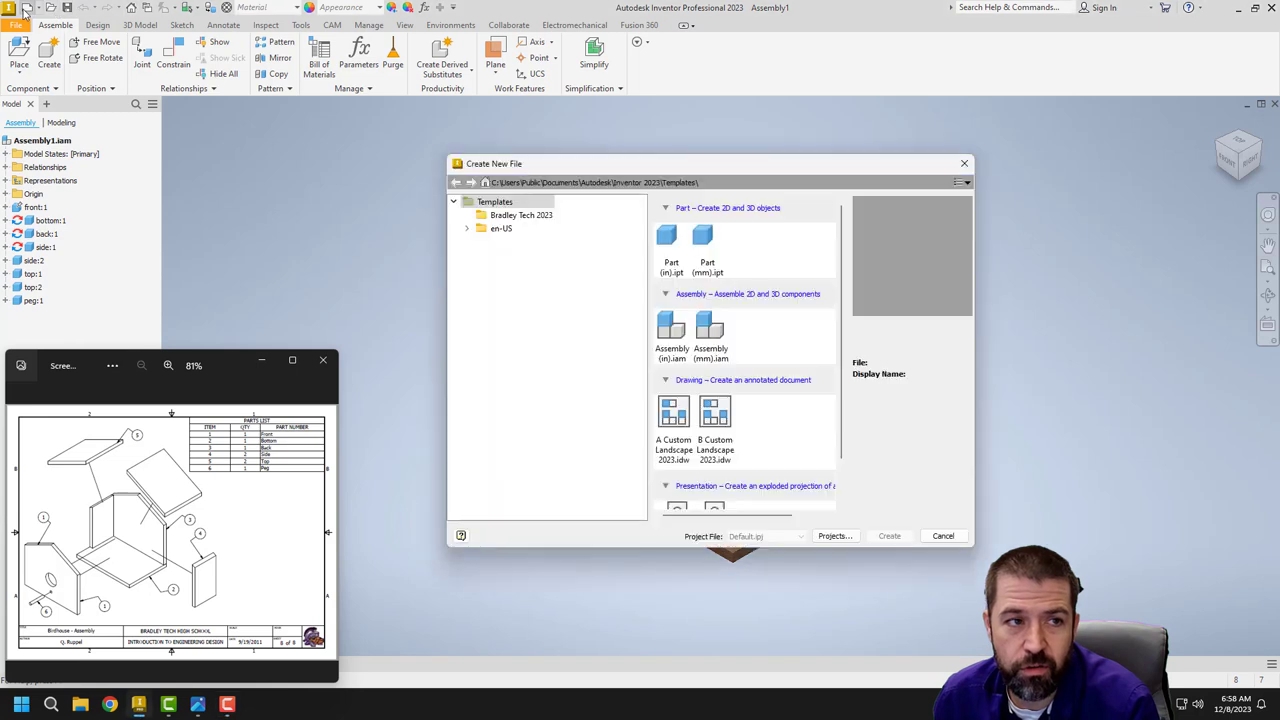
scroll(749, 354, down, 1)
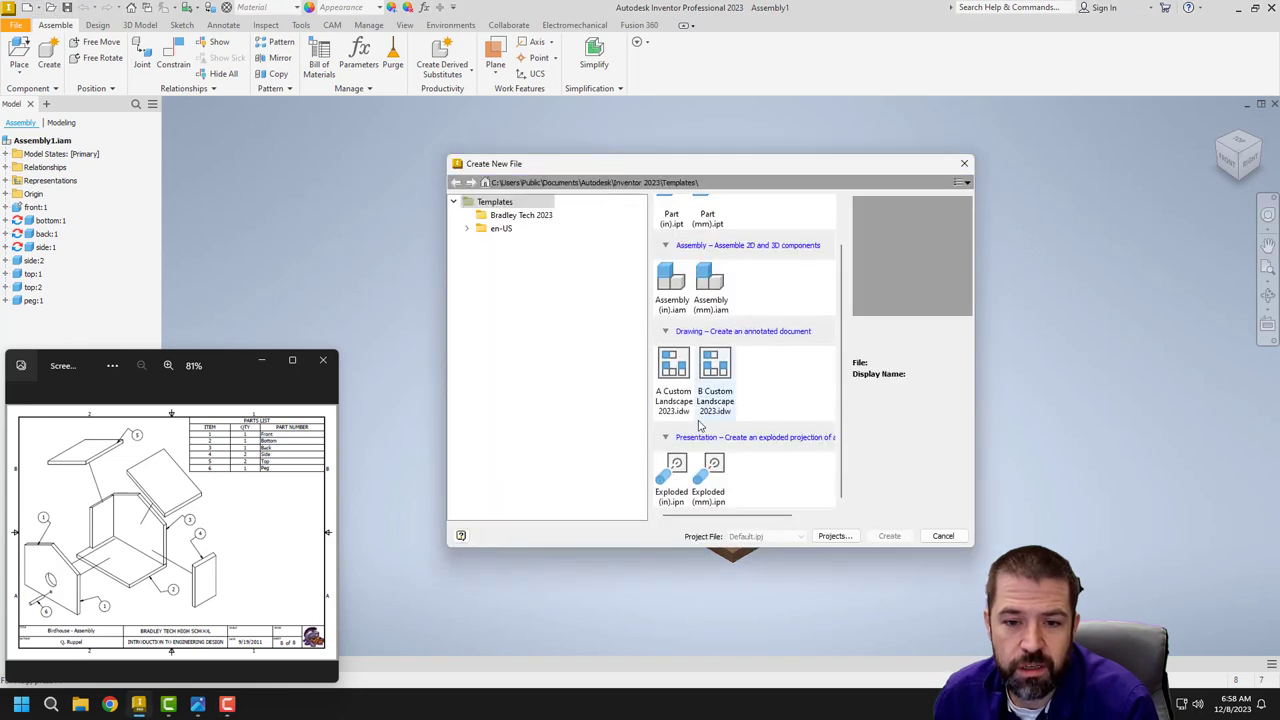
click(671, 479)
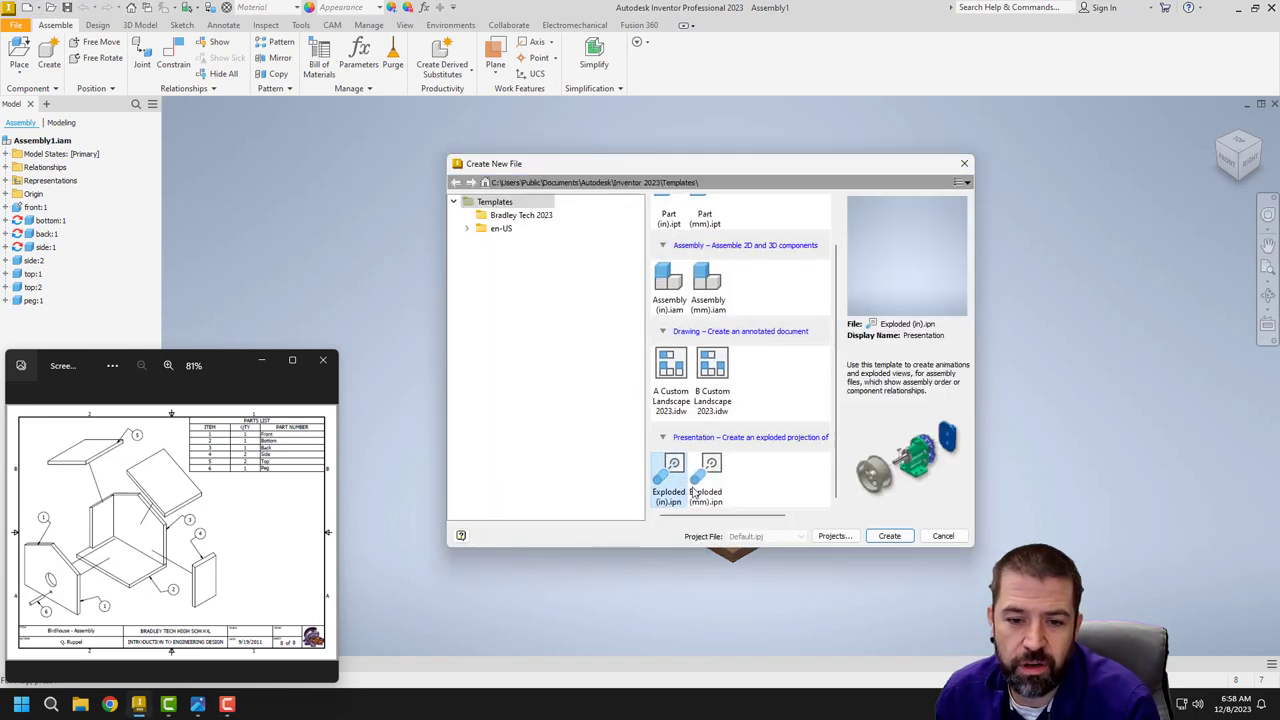
click(889, 536)
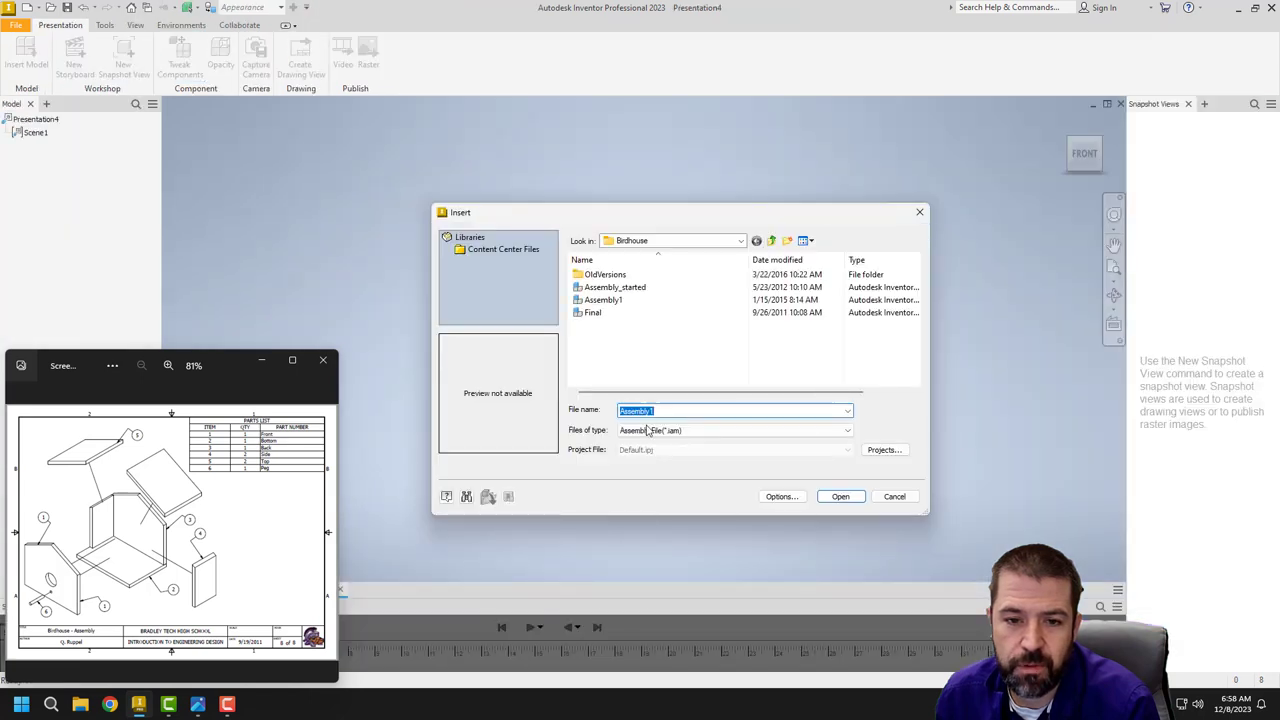
click(600, 300)
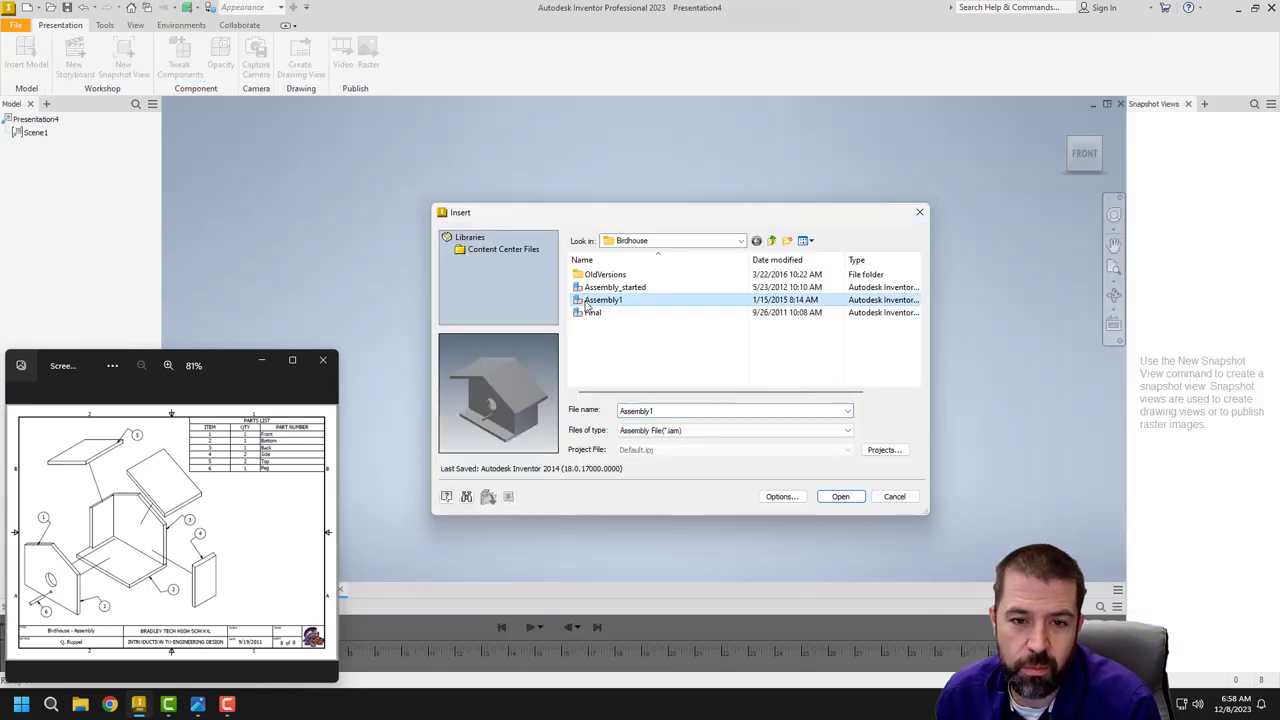
click(847, 498)
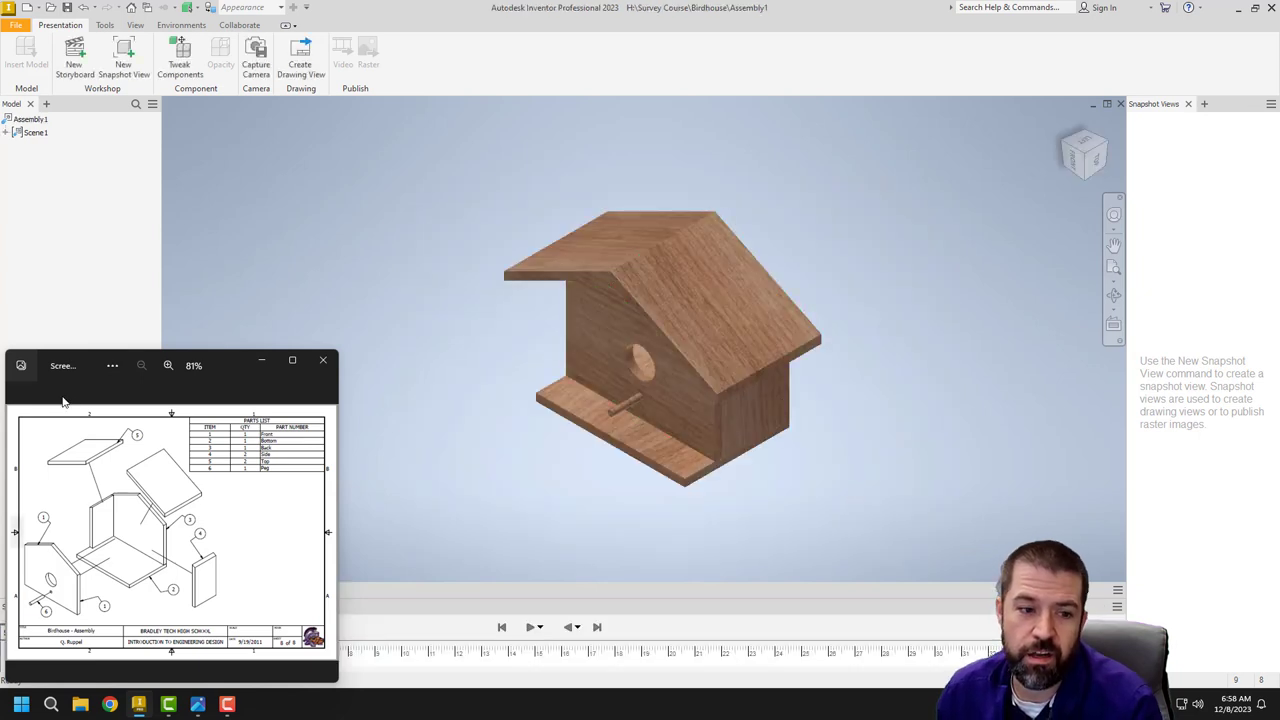
Tweak the left and right roof panels up and away from the birdhouse.
click(180, 60)
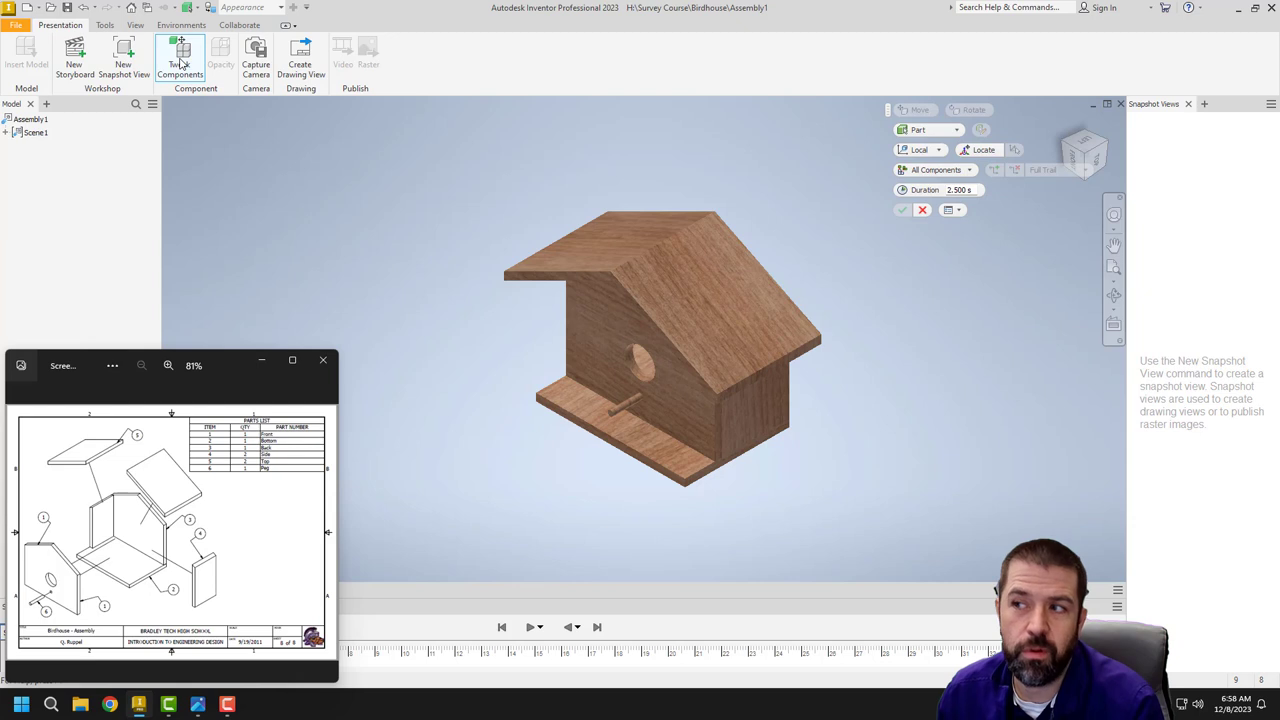
click(609, 219)
drag(609, 246, 556, 168)
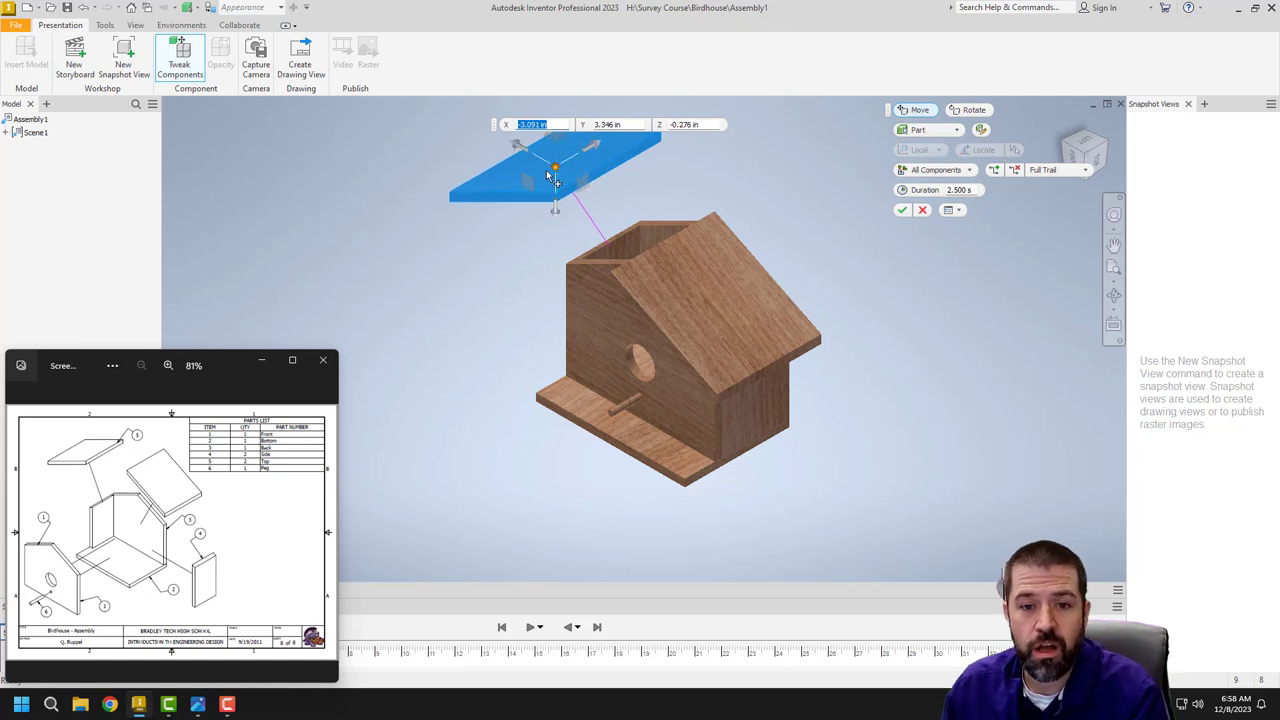
click(901, 211)
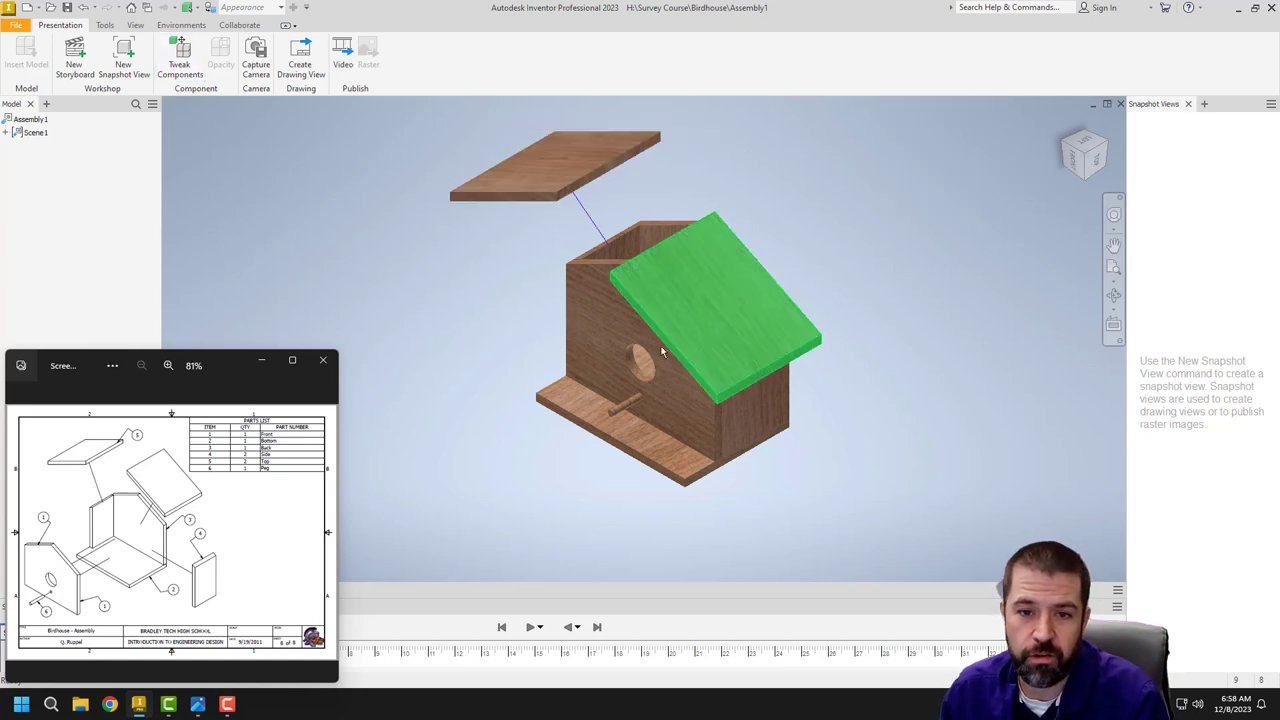
click(180, 60)
click(720, 325)
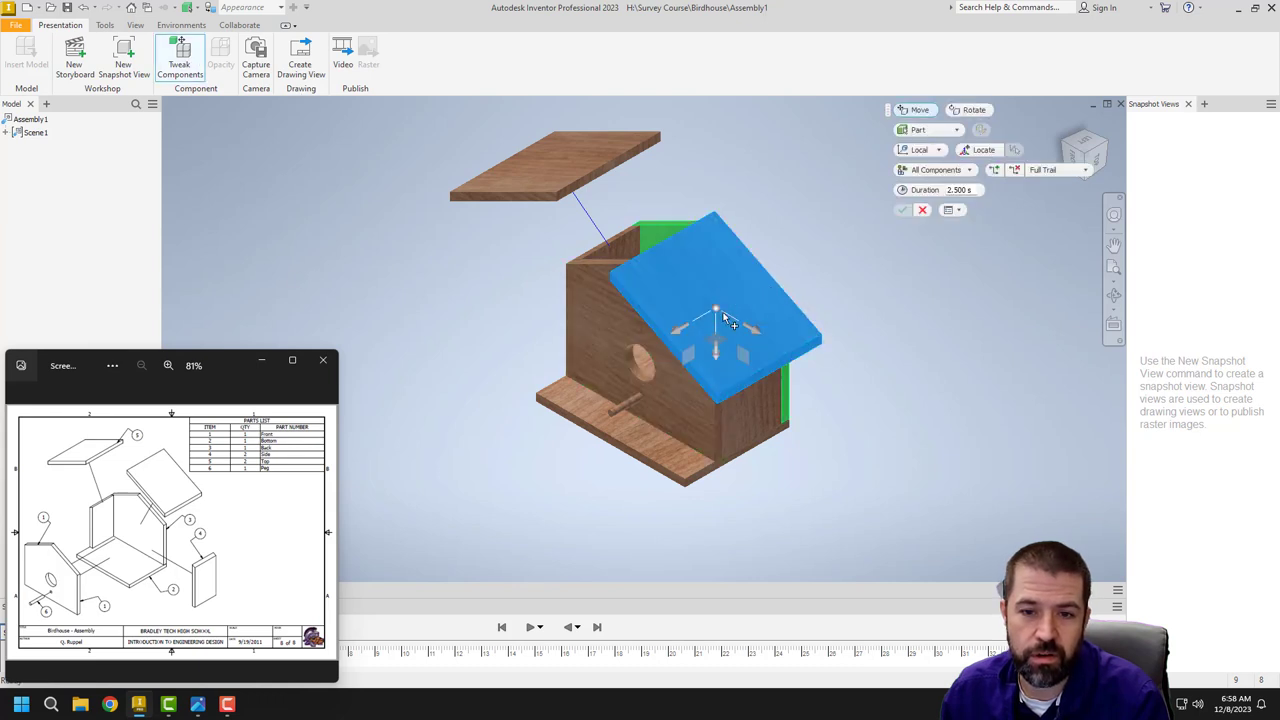
drag(735, 300, 820, 236)
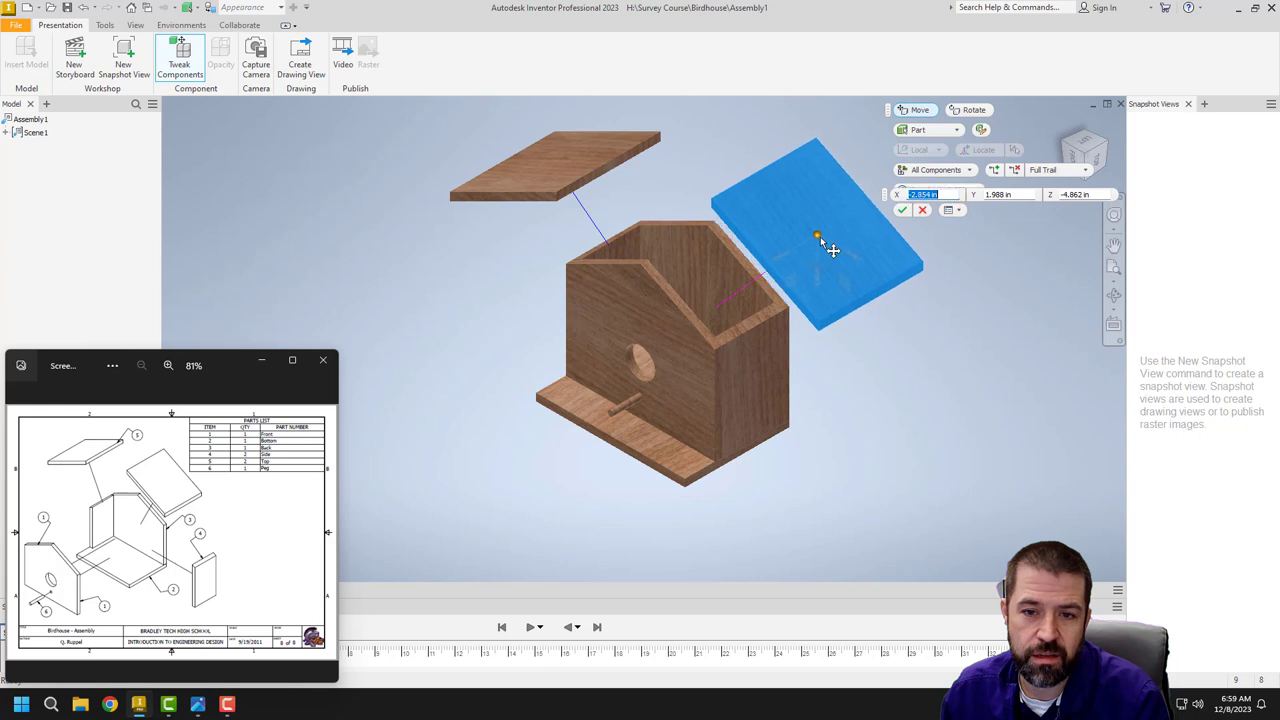
Pull the peg, front panel and right side panel out from the box.
click(613, 408)
drag(607, 430, 428, 515)
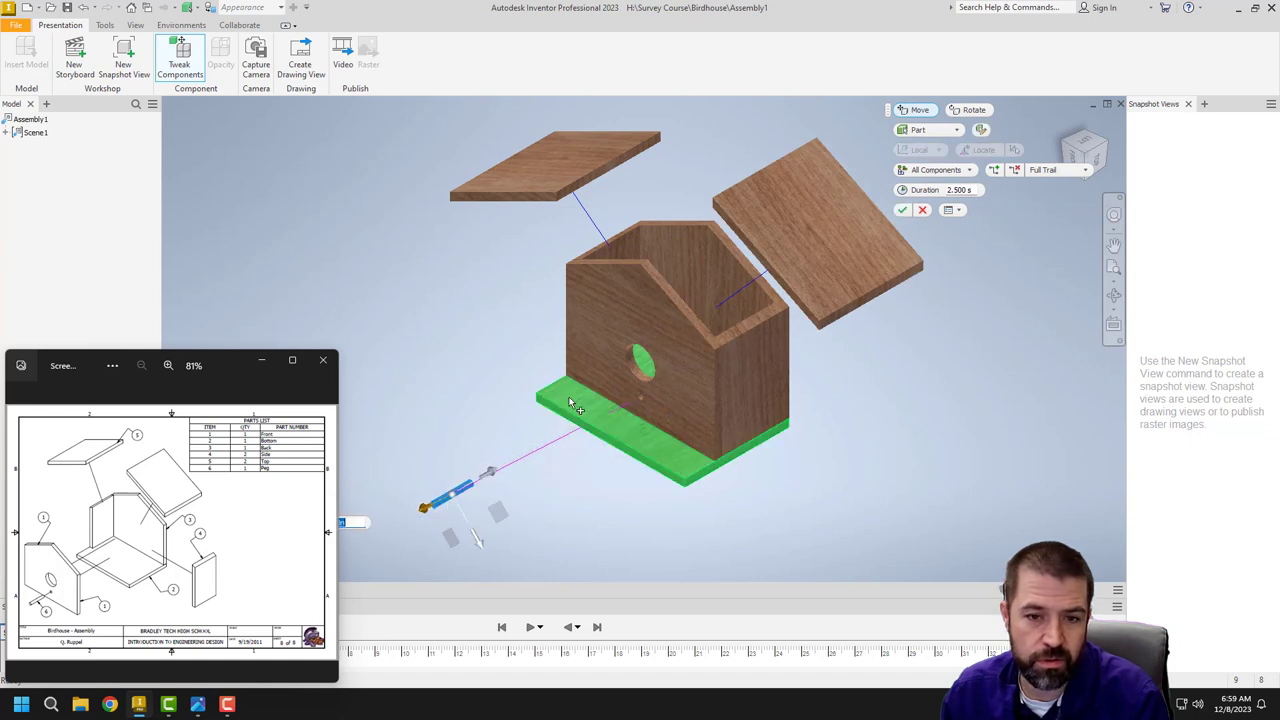
click(615, 365)
drag(606, 364, 477, 439)
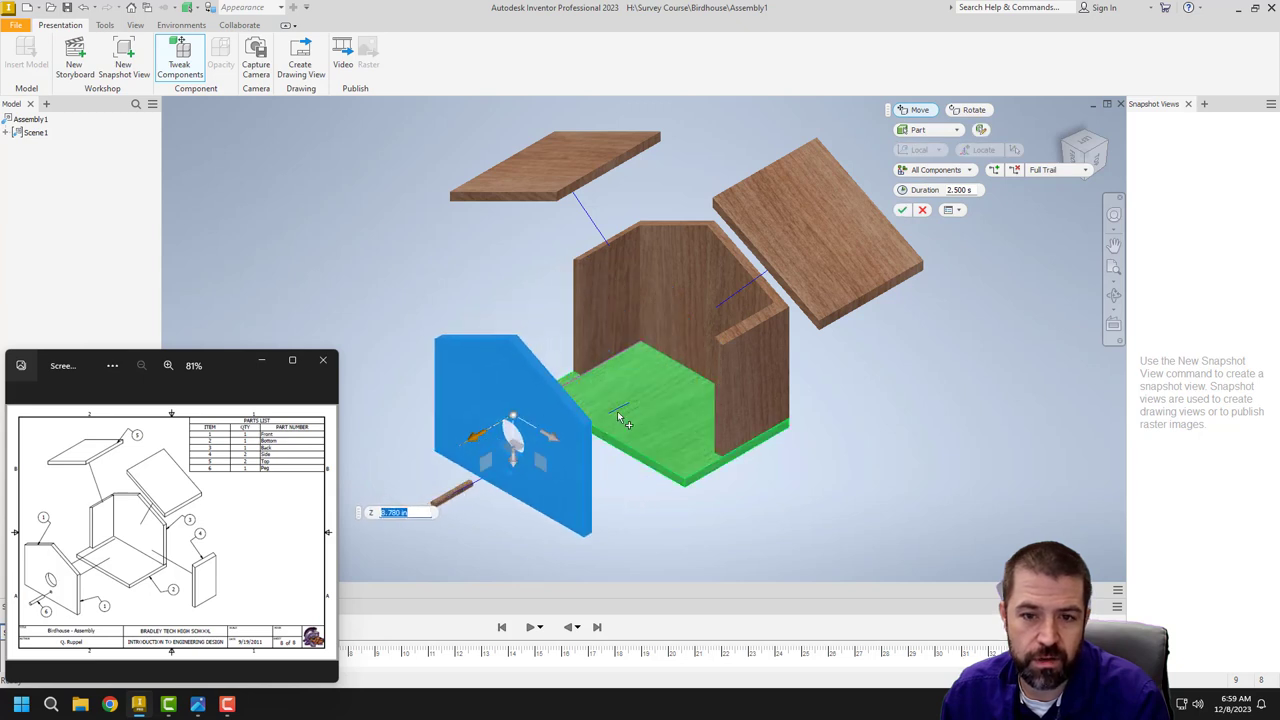
click(748, 390)
drag(710, 368, 812, 422)
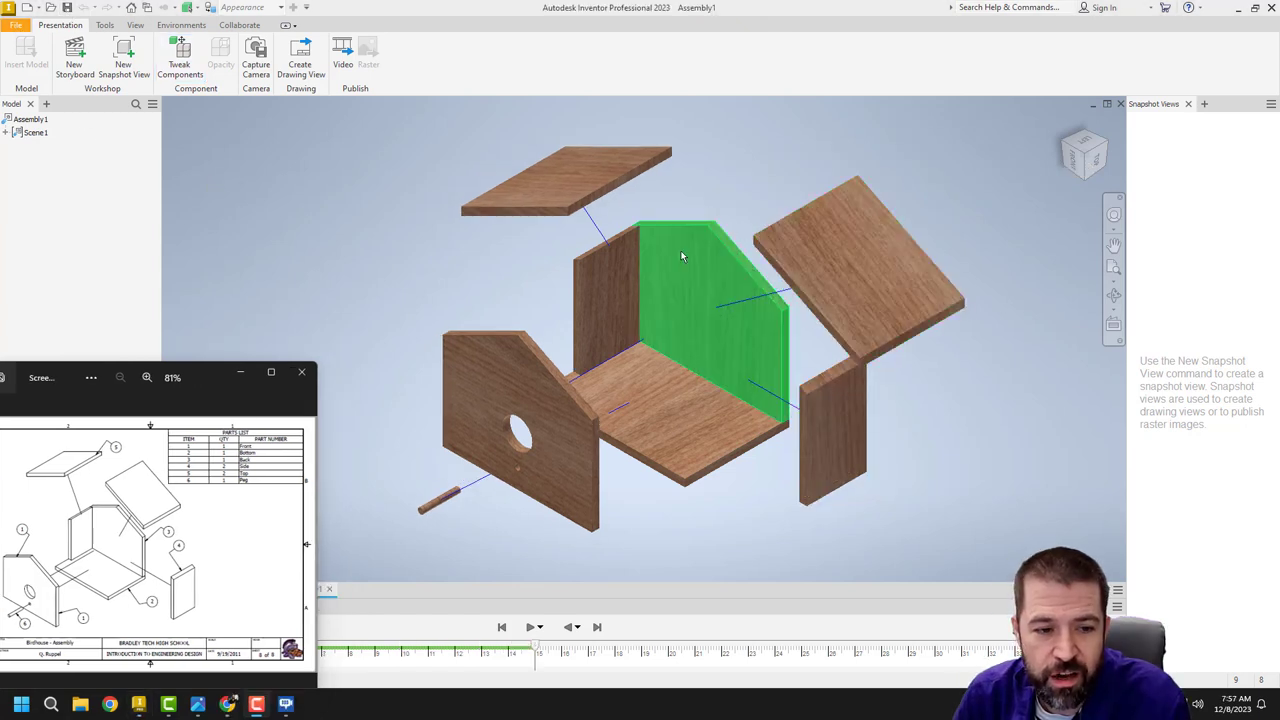
Create a drawing from the A Custom Landscape 2023.idw template, skipping the missing logo image.
click(25, 7)
click(678, 420)
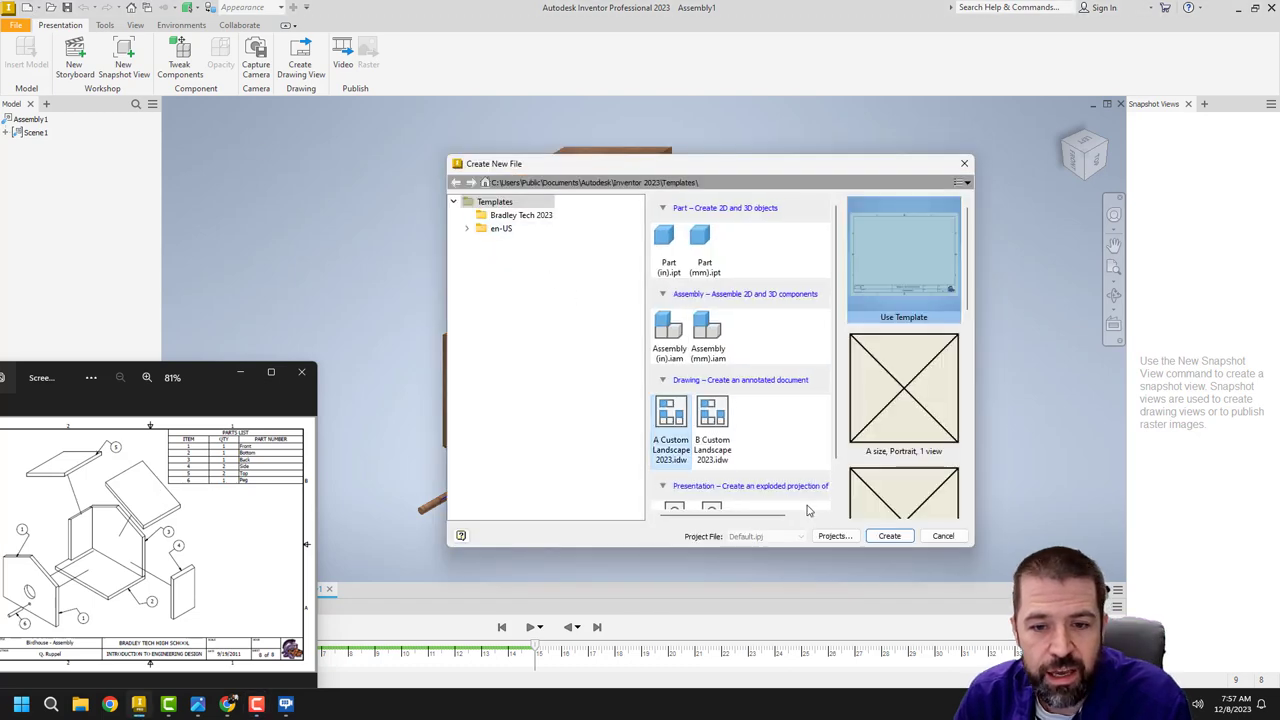
click(889, 537)
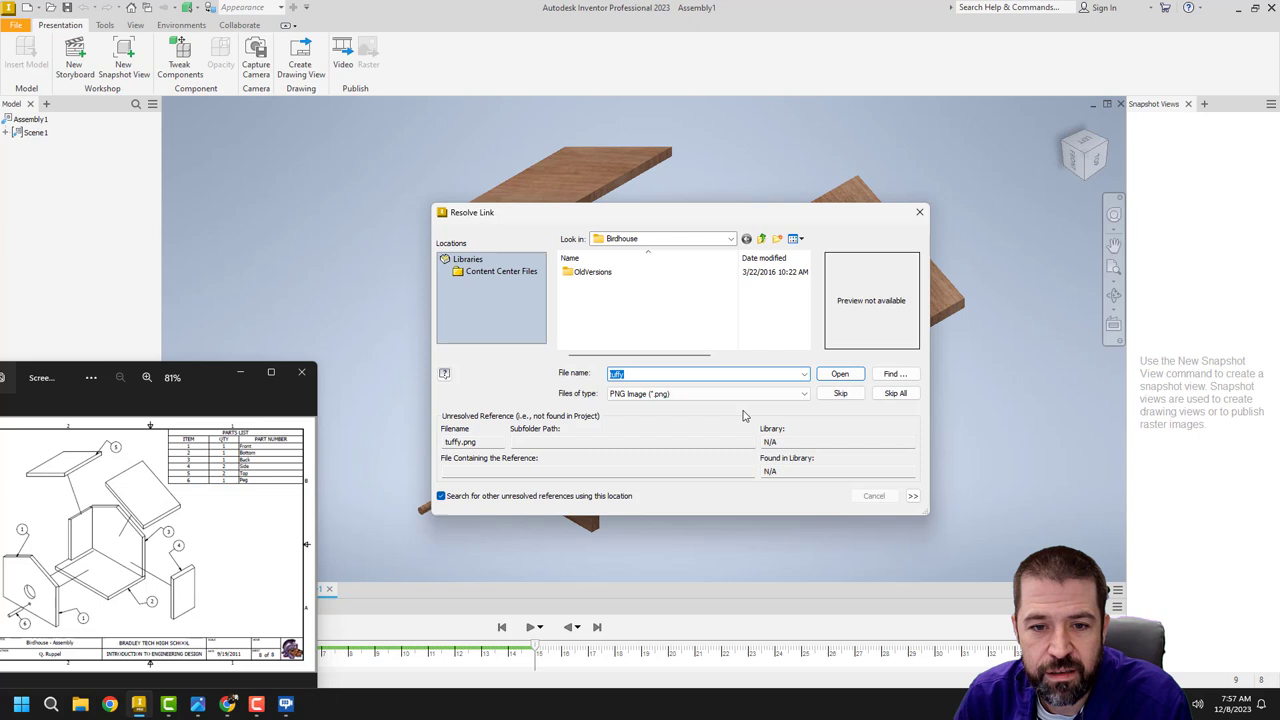
click(840, 396)
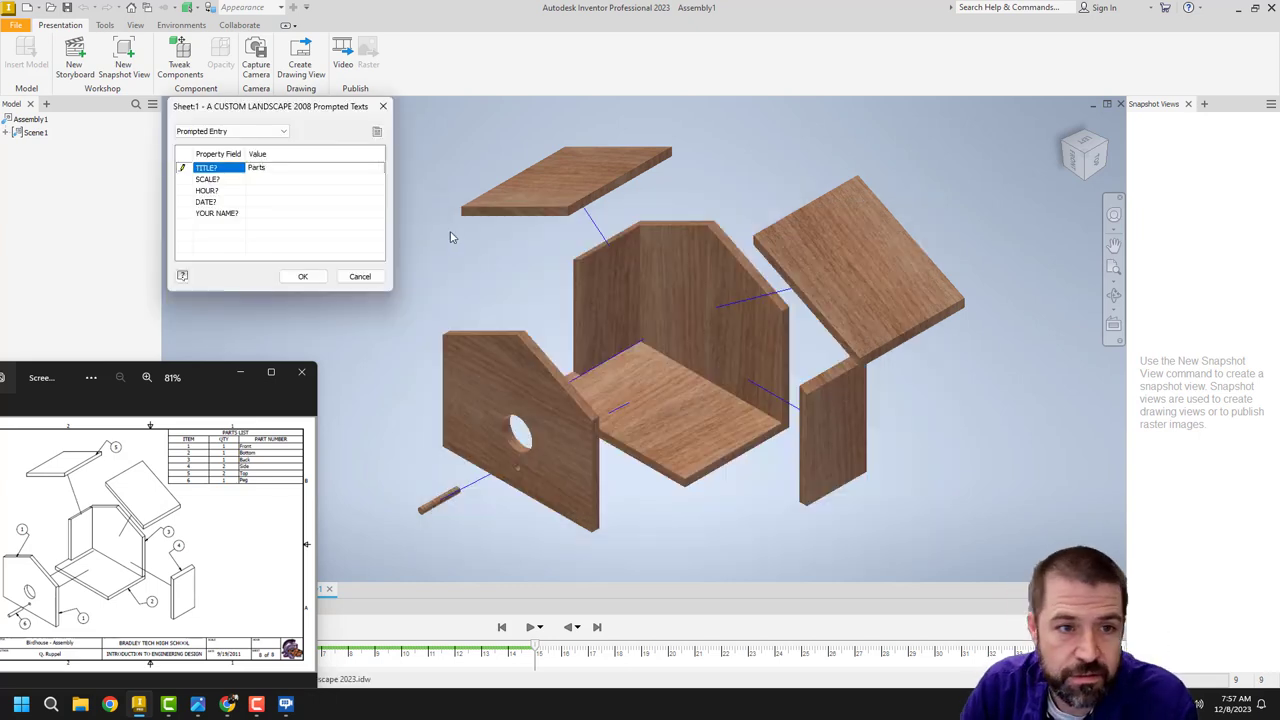
Fill the title block with title 'Parts List' and author 'Ruel', then dismiss the style conflict.
text( List)
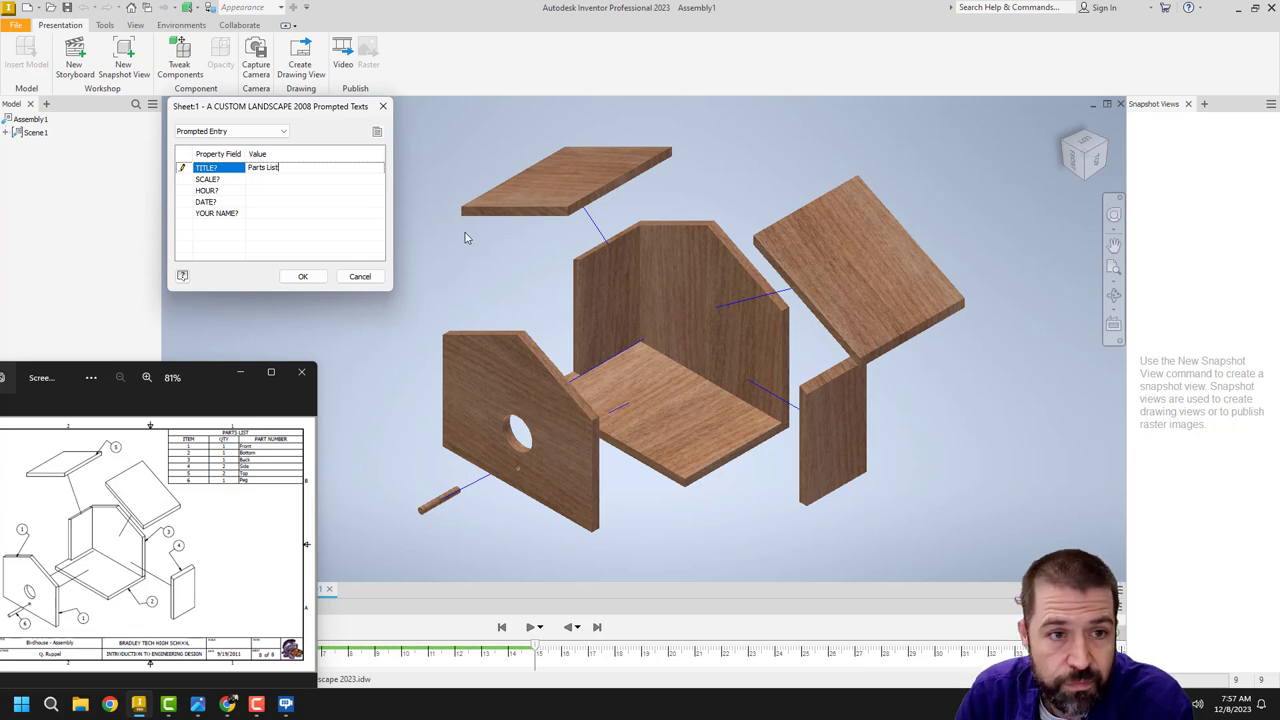
click(290, 179)
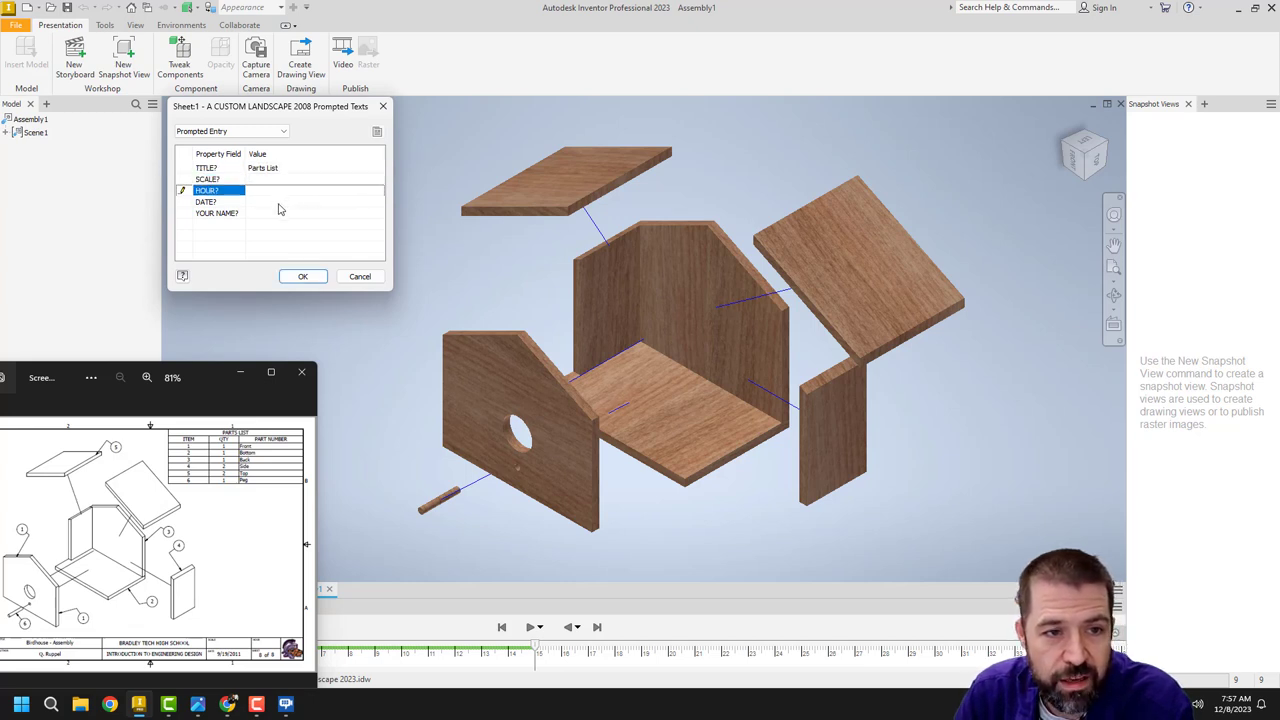
click(279, 203)
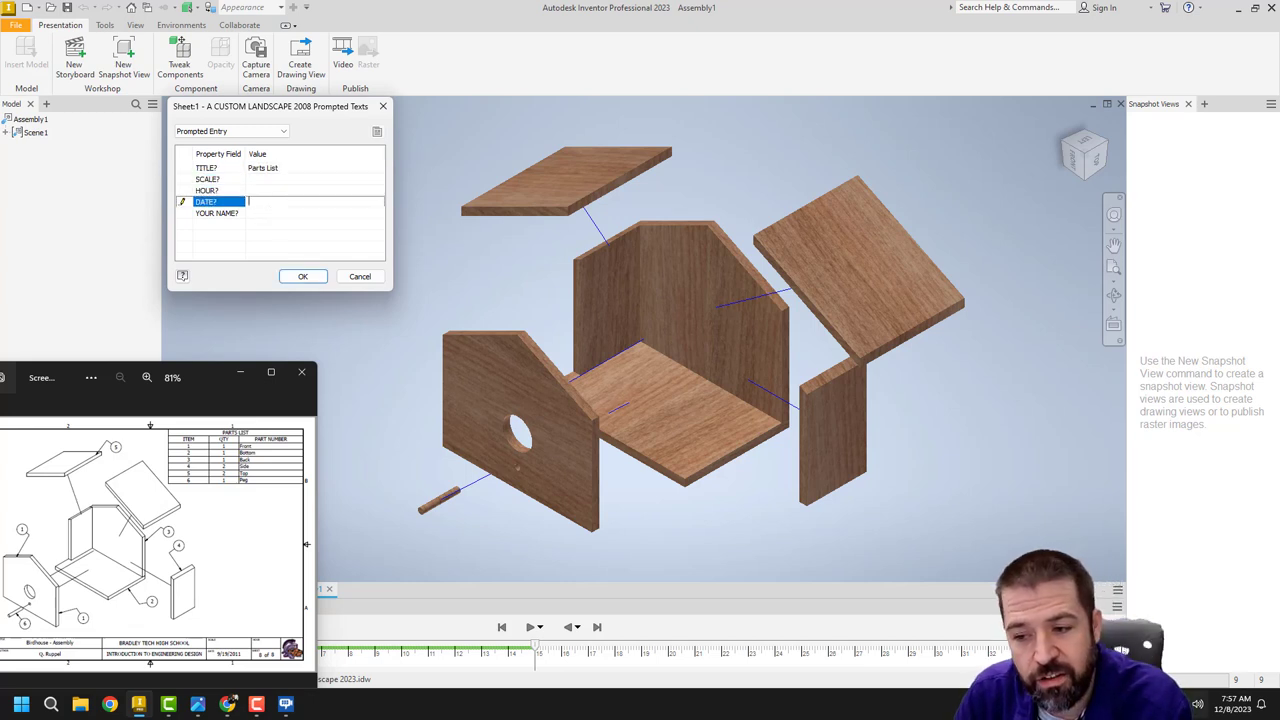
click(270, 213)
text(Ru)
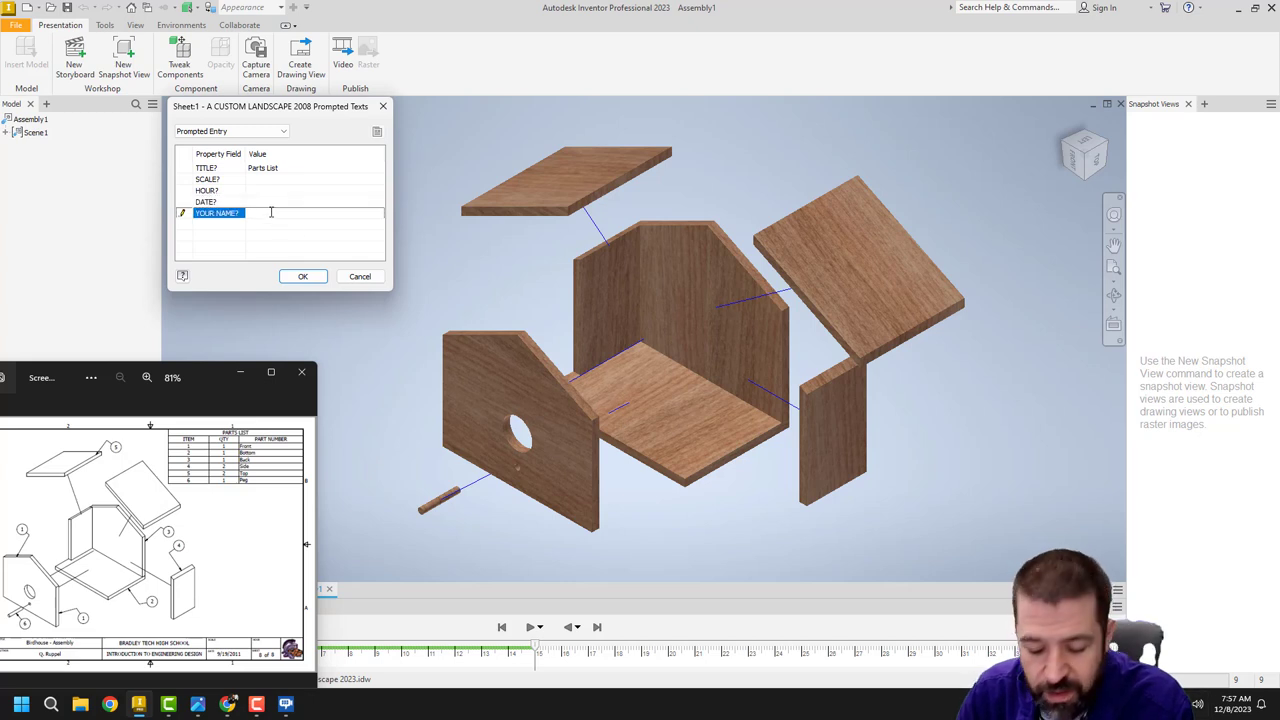
text(ppel)
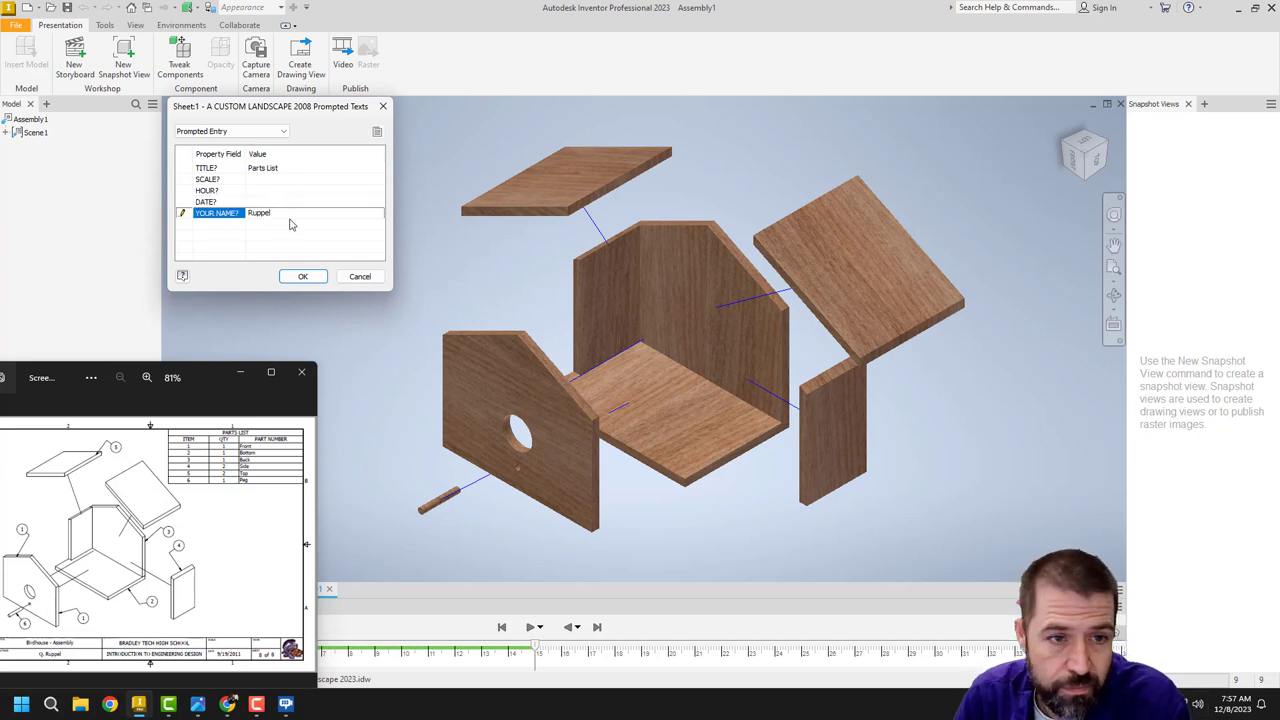
click(301, 276)
click(622, 419)
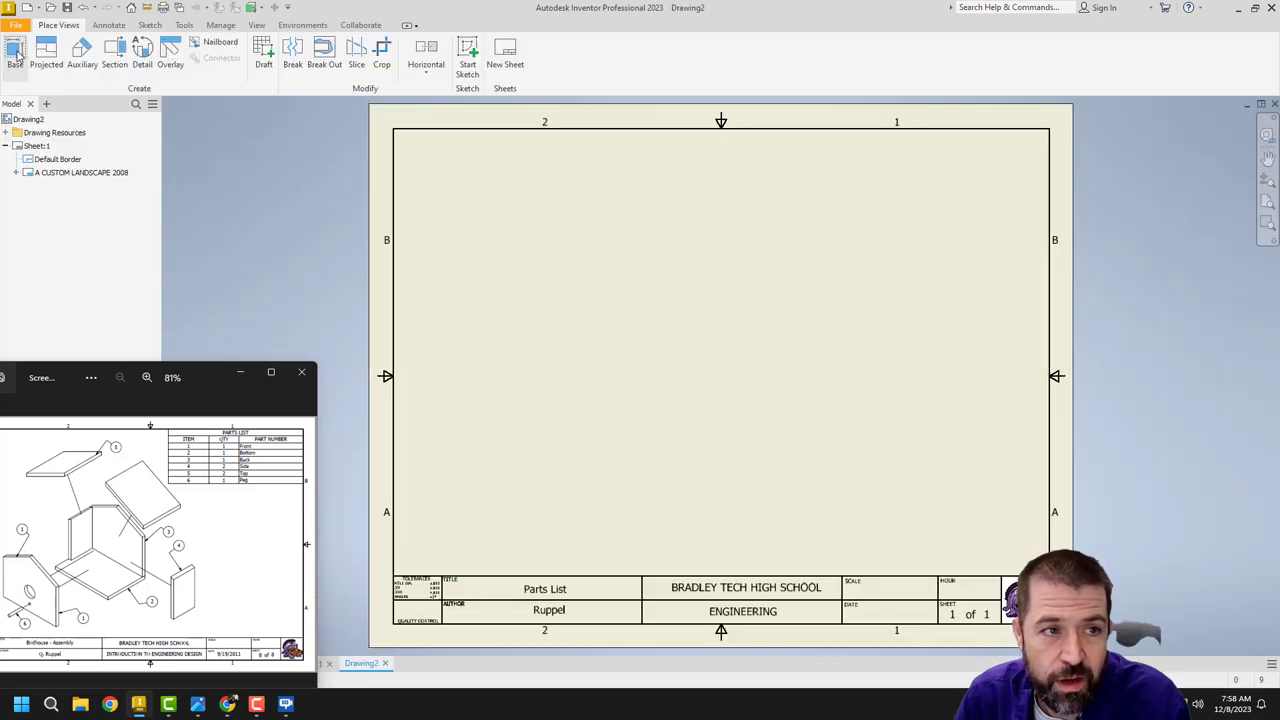
Start a base view, saving the presentation over the existing Assembly1.ipn first.
click(688, 400)
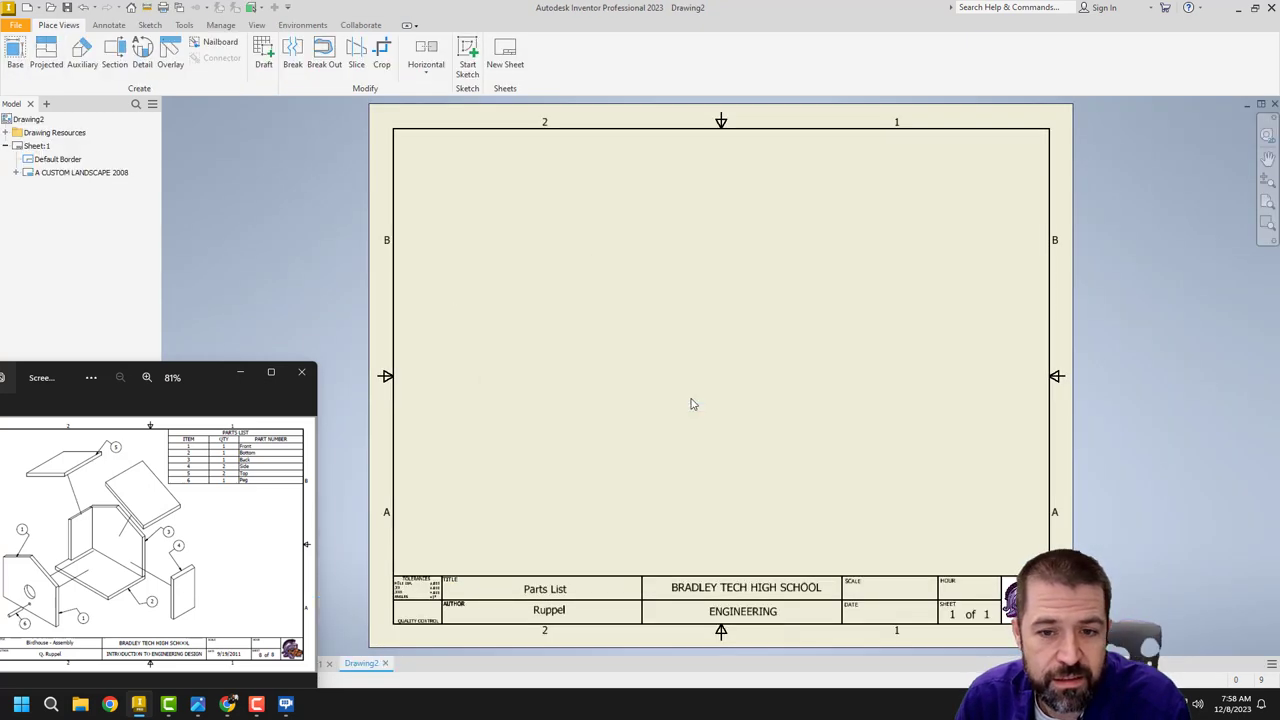
click(358, 259)
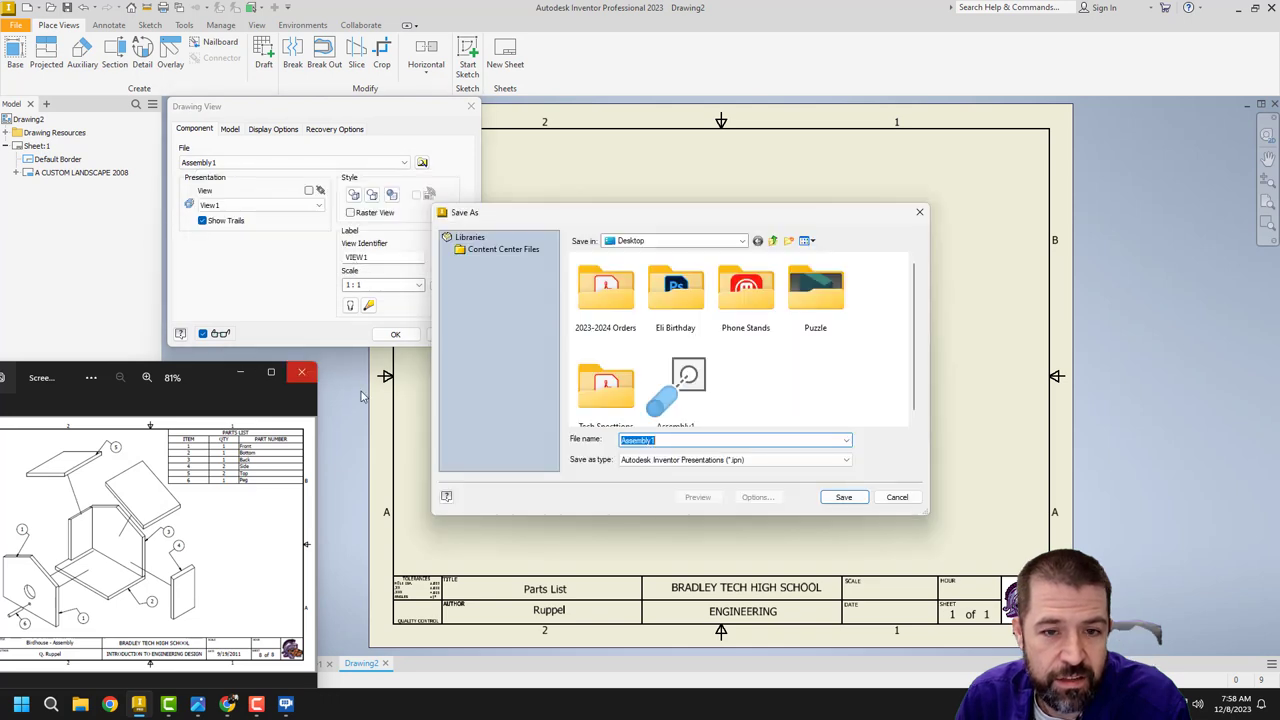
click(676, 428)
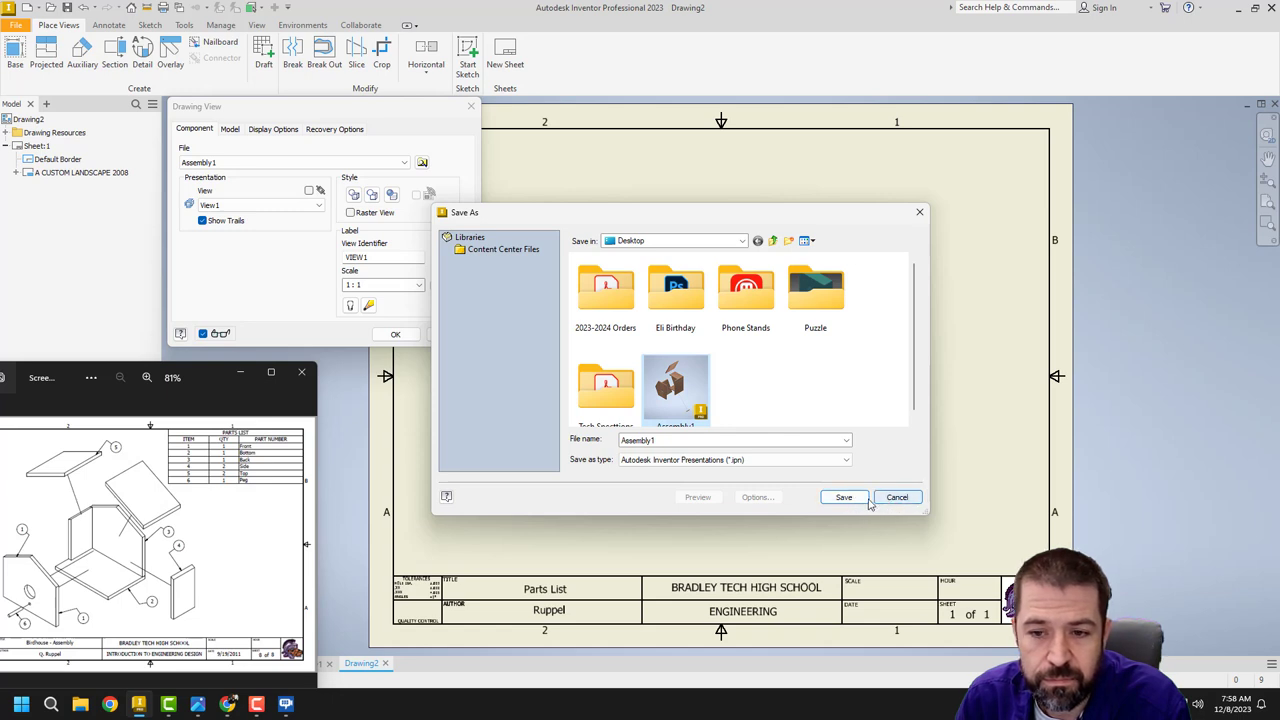
click(860, 499)
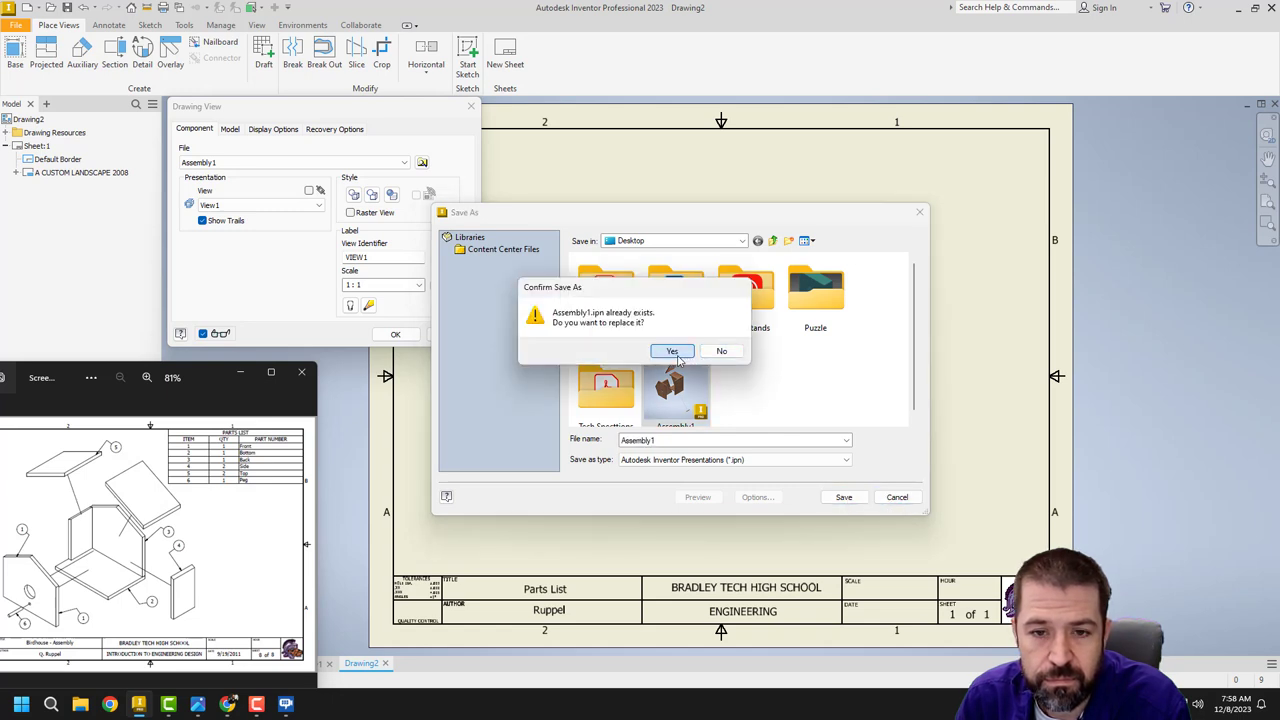
click(677, 357)
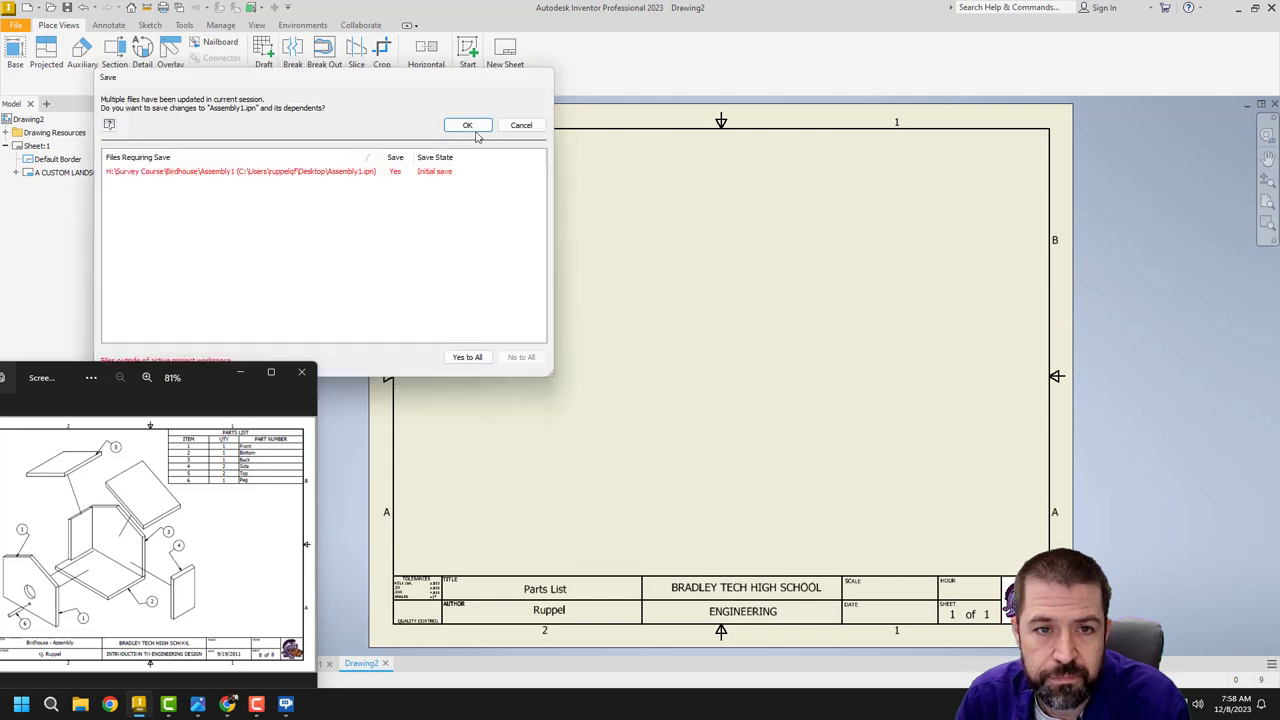
click(475, 132)
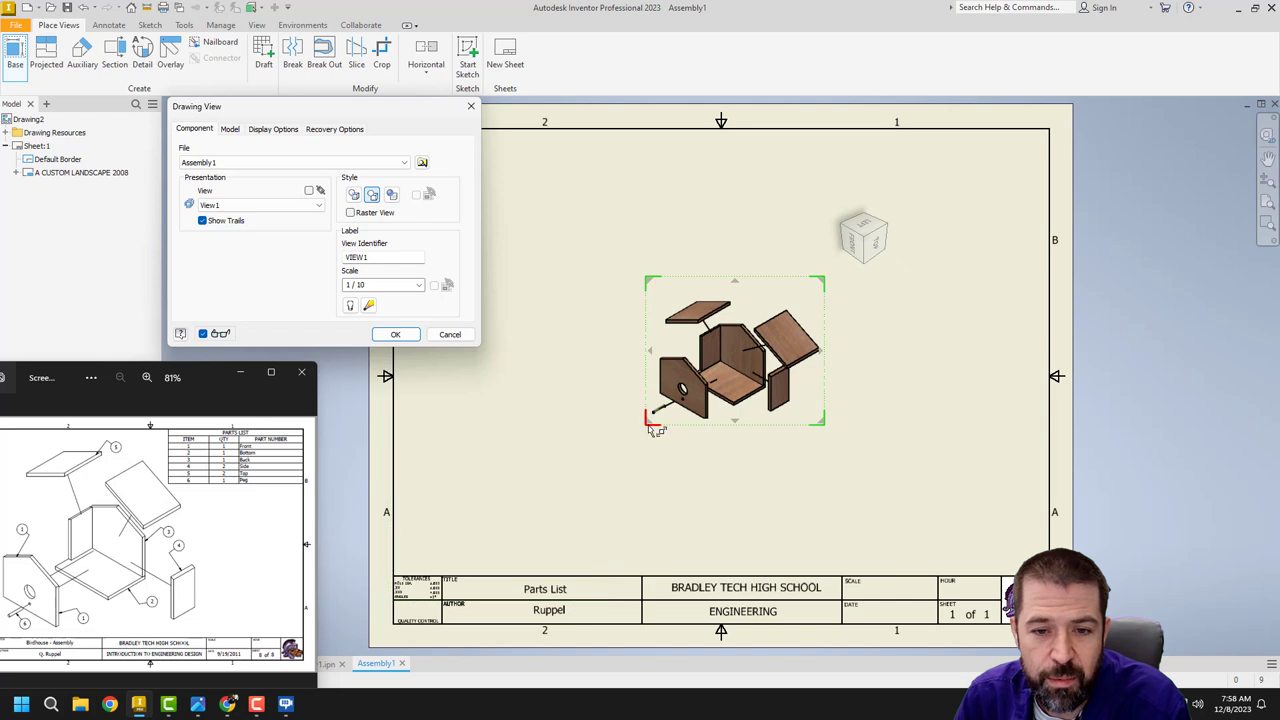
Place the exploded birdhouse base view at 1/4 scale, positioned left of centre.
drag(652, 428, 540, 490)
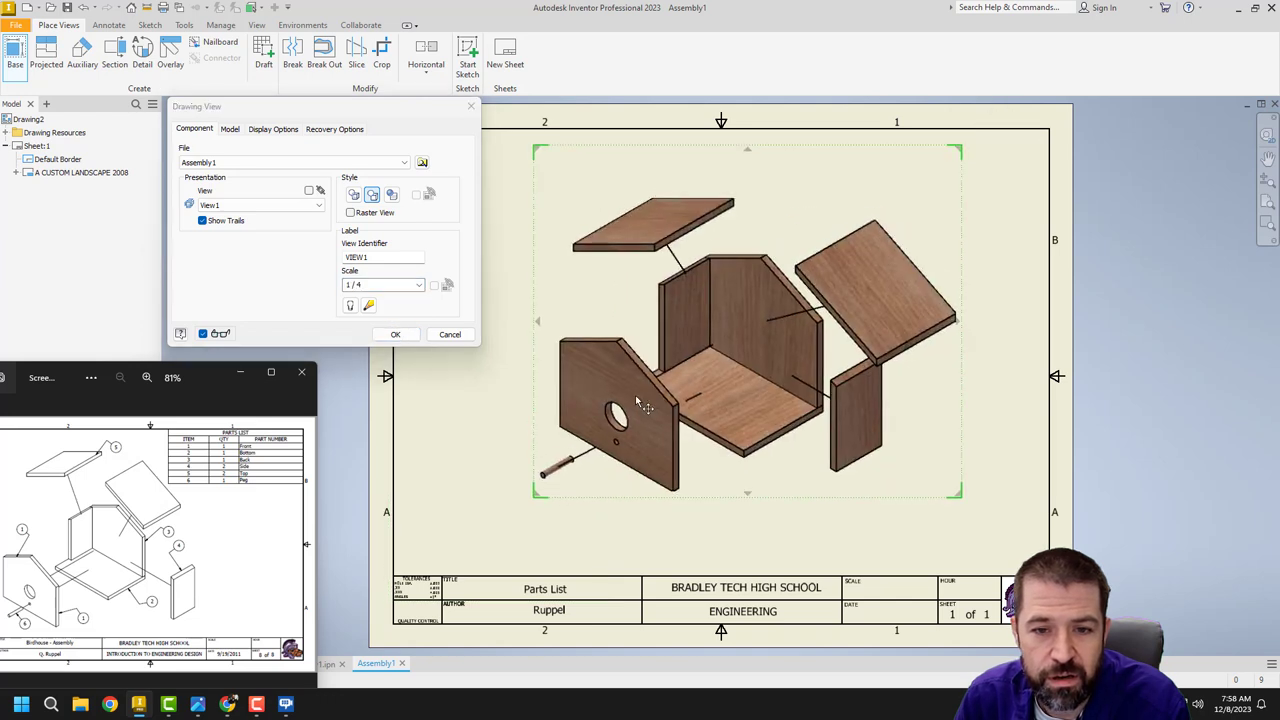
drag(640, 403, 558, 453)
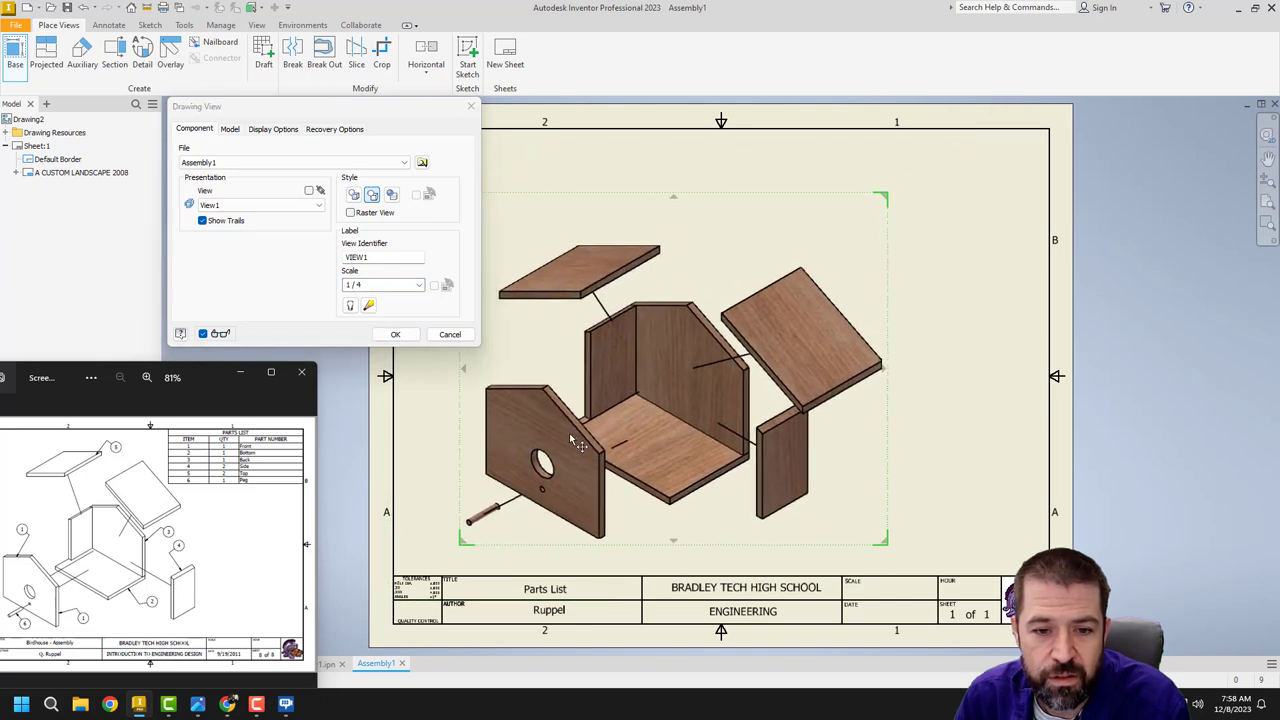
click(393, 335)
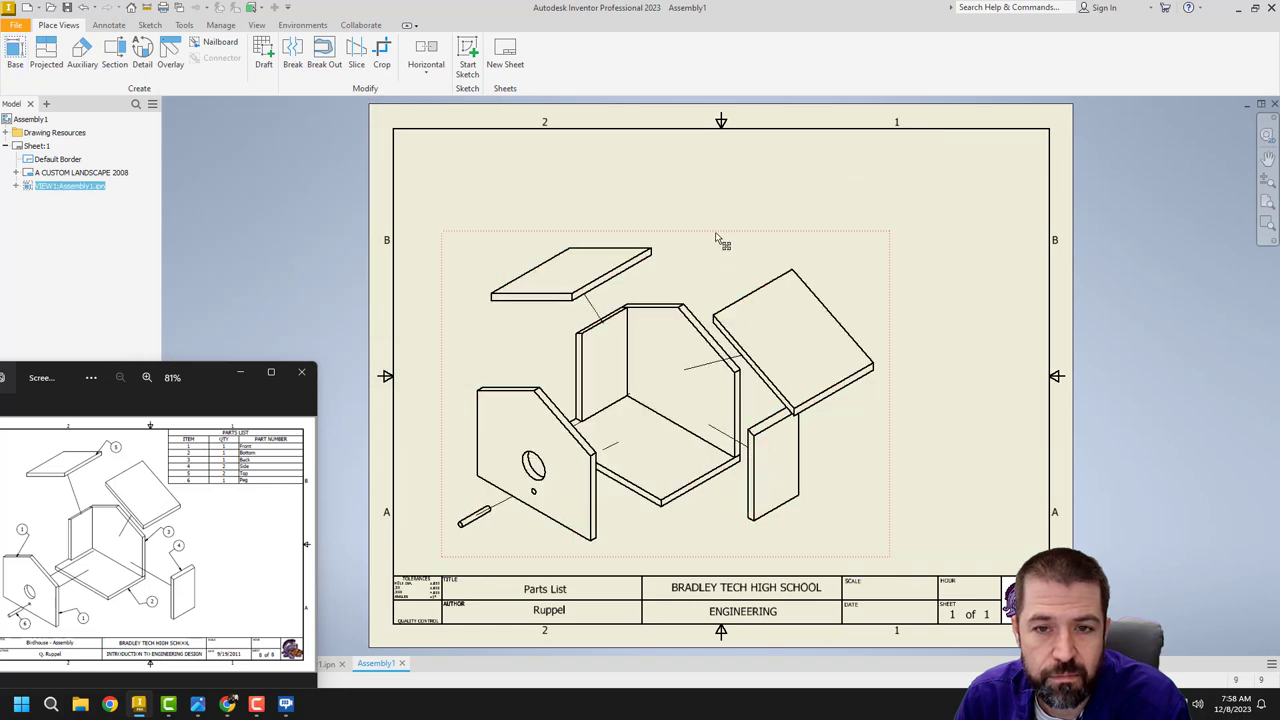
drag(716, 238, 681, 240)
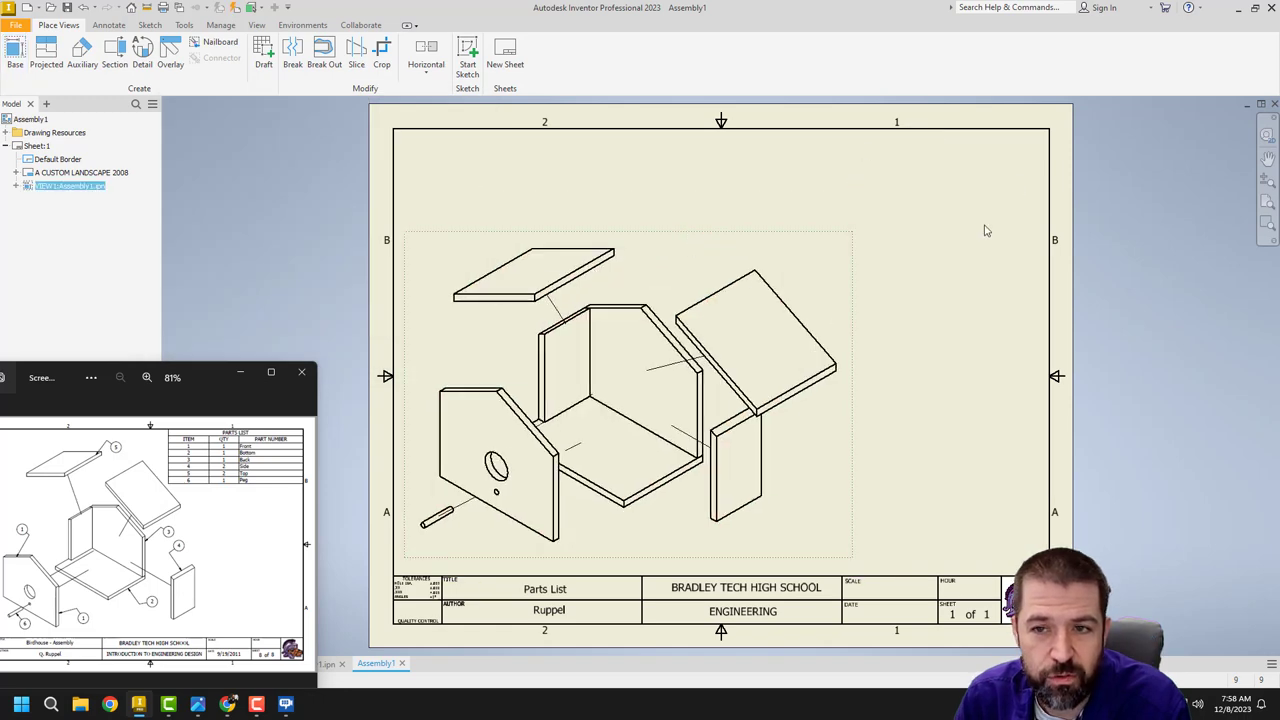
click(969, 289)
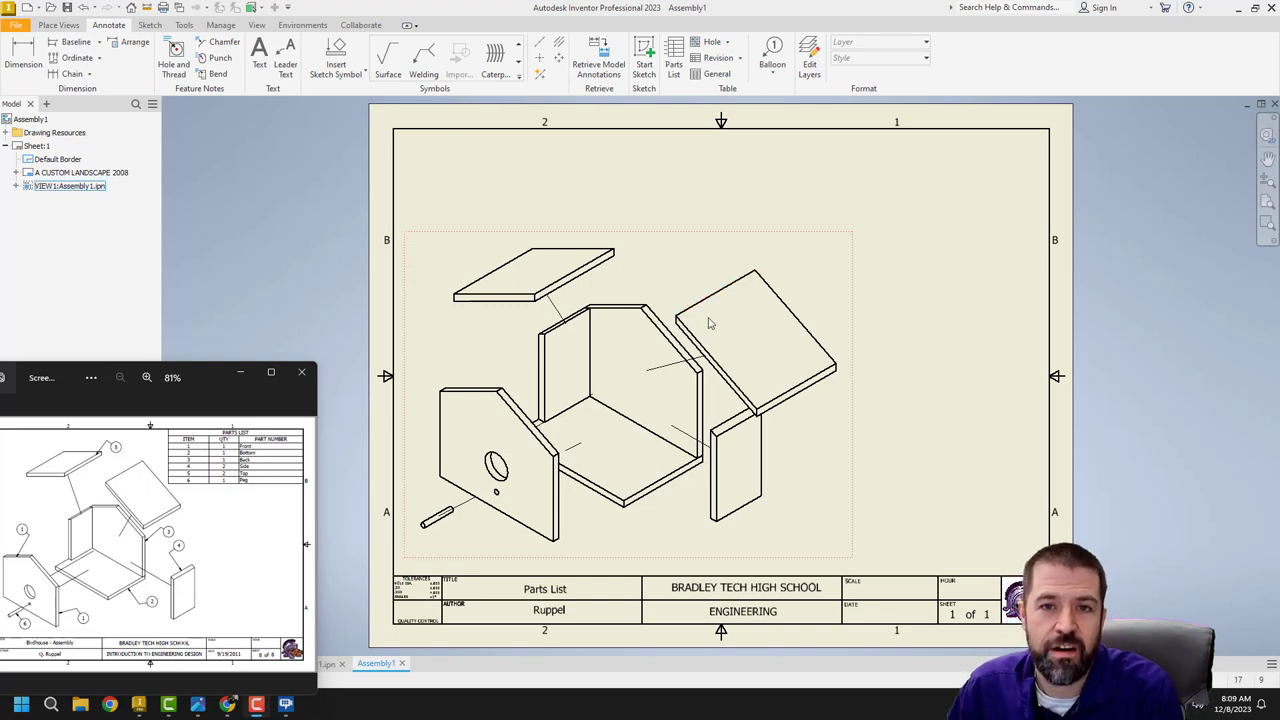
Add a parts list sourced from Assembly1.iam, anchored at the top-right border corner.
click(60, 25)
click(108, 25)
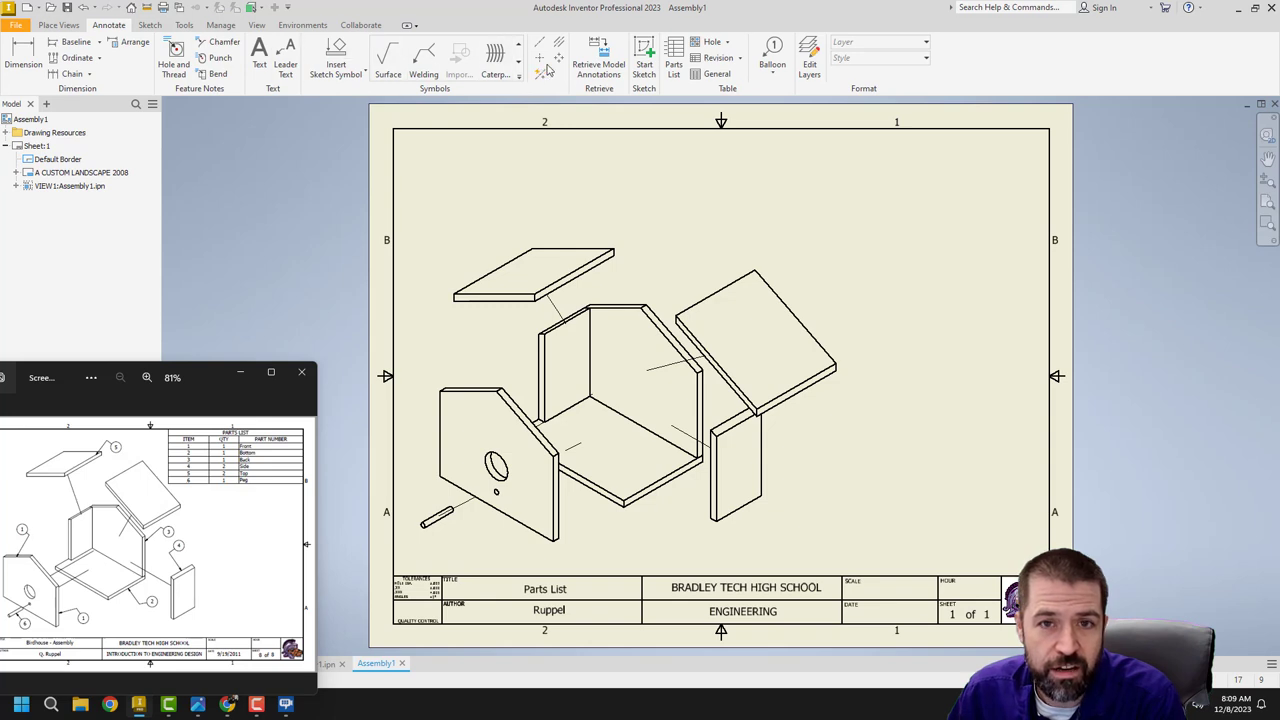
click(673, 60)
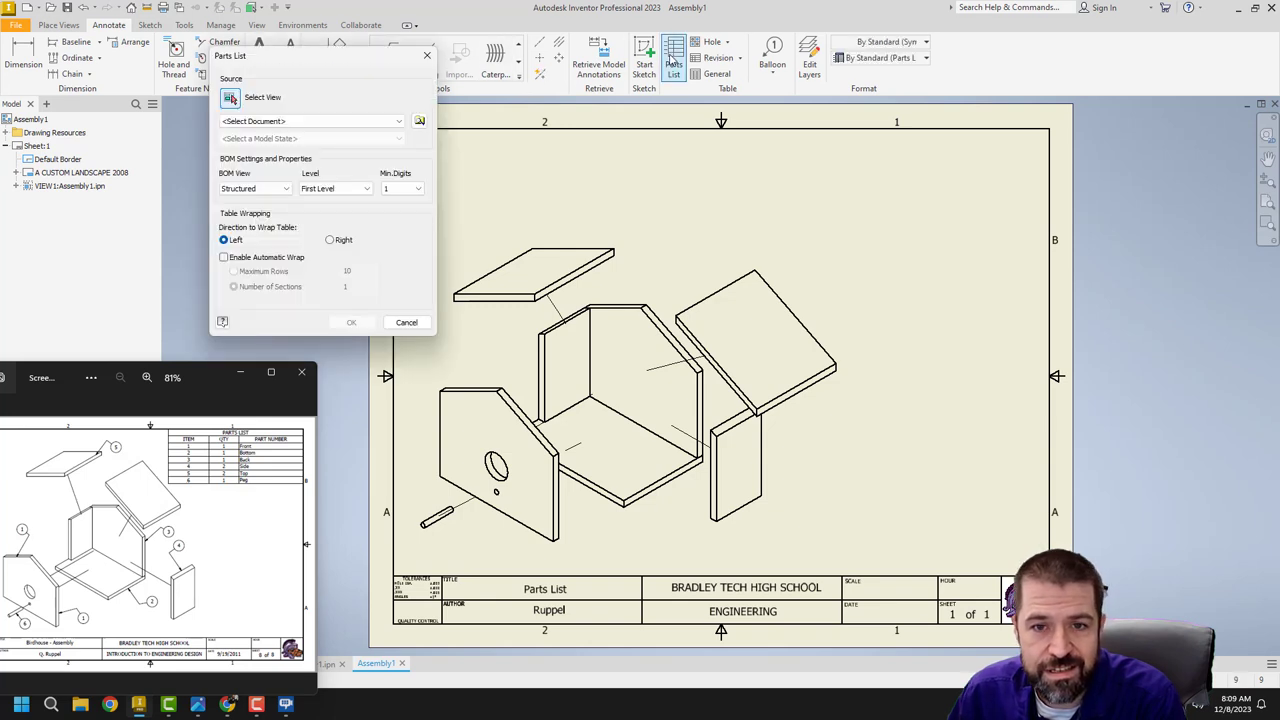
click(419, 121)
click(600, 299)
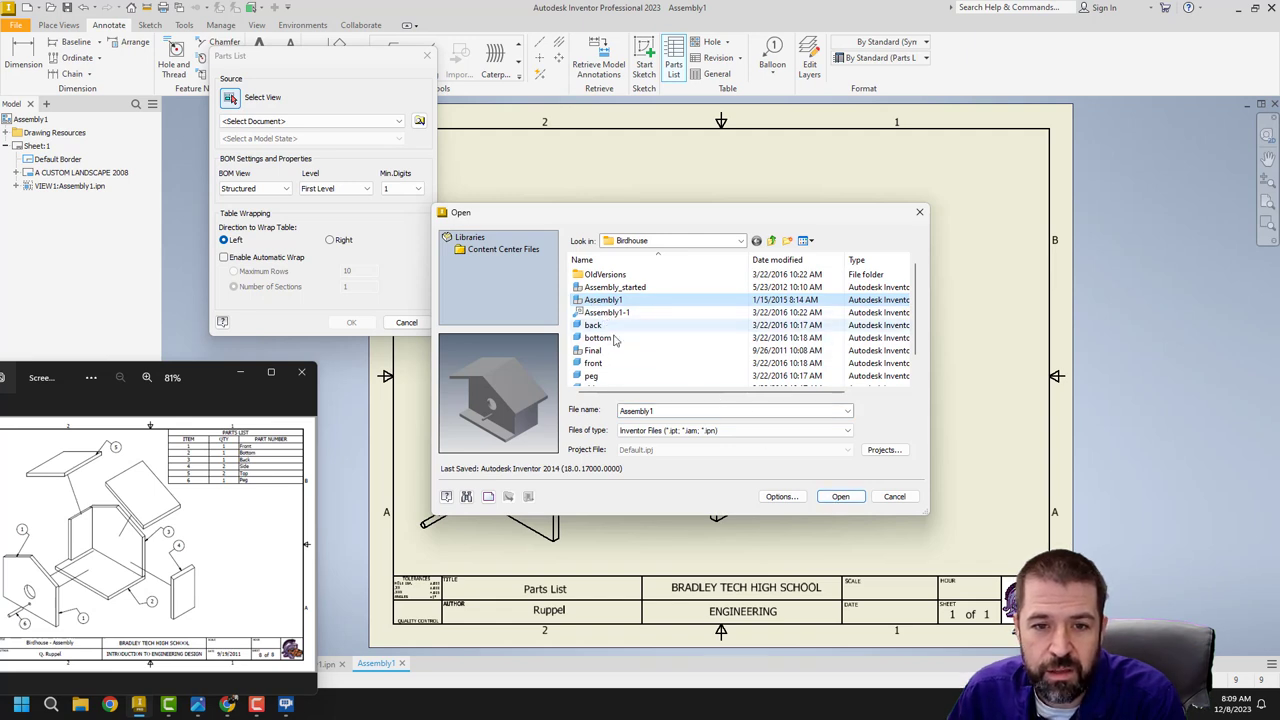
click(840, 497)
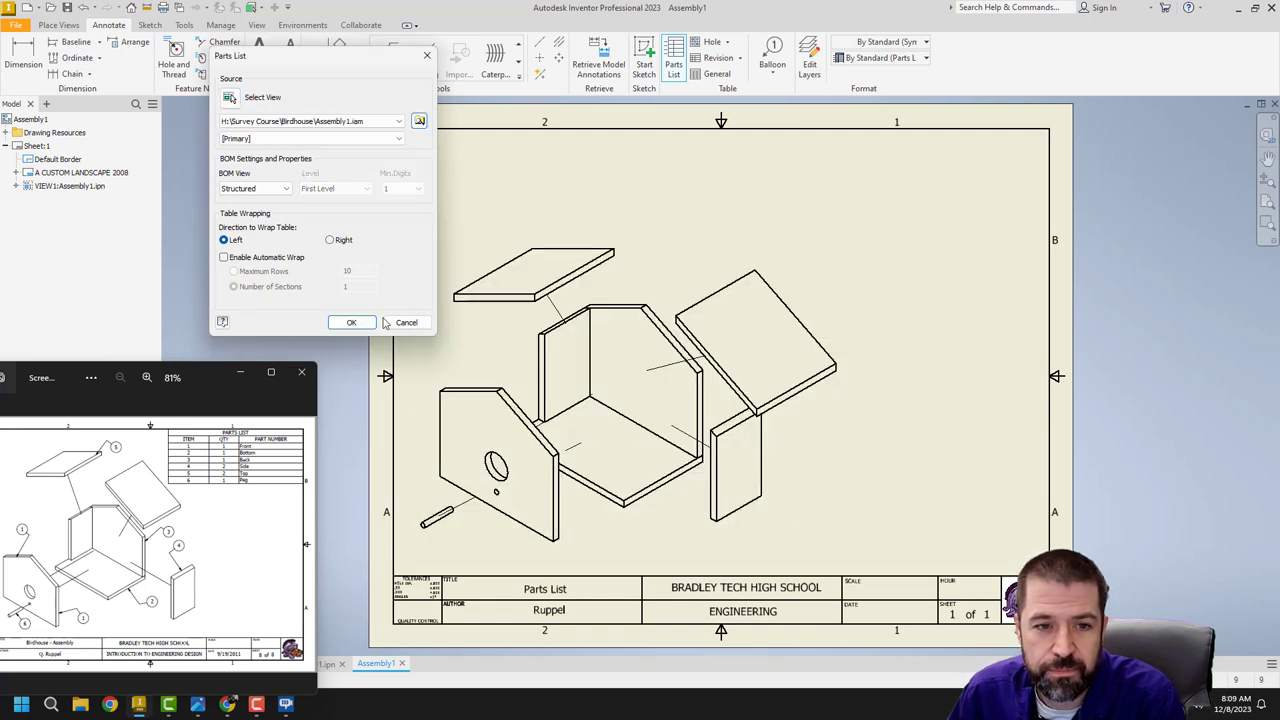
click(369, 322)
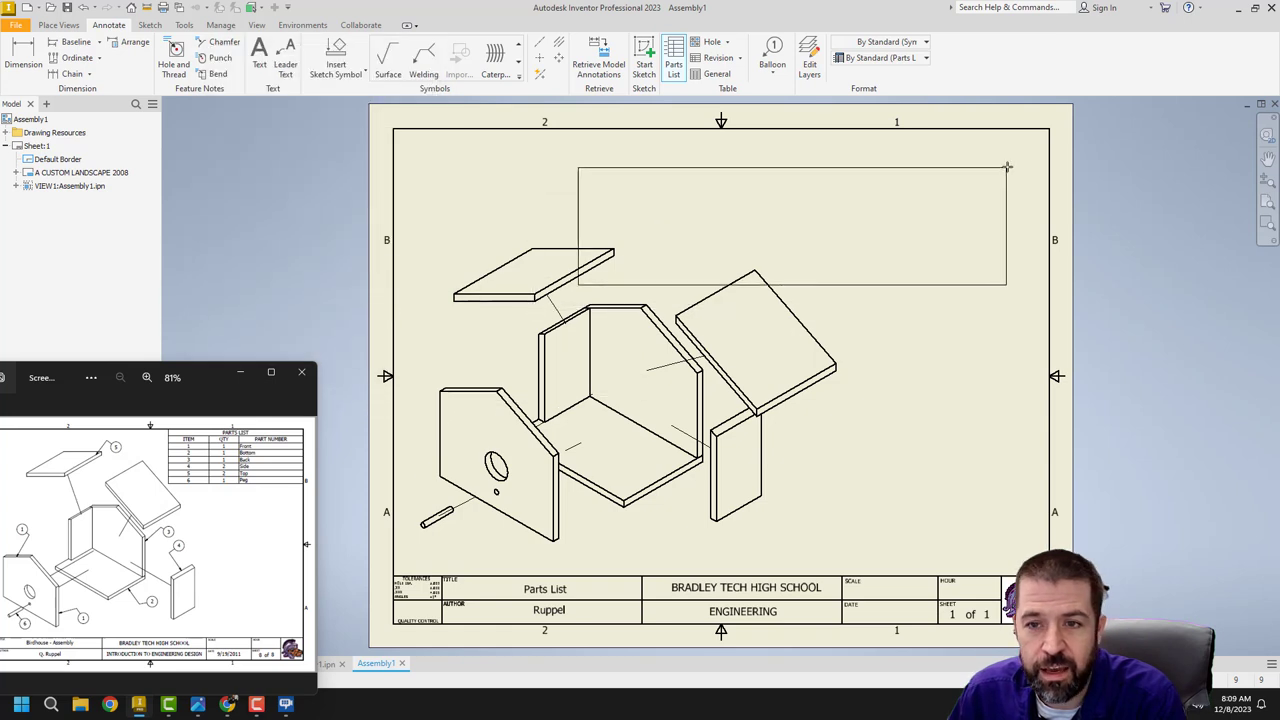
click(1060, 138)
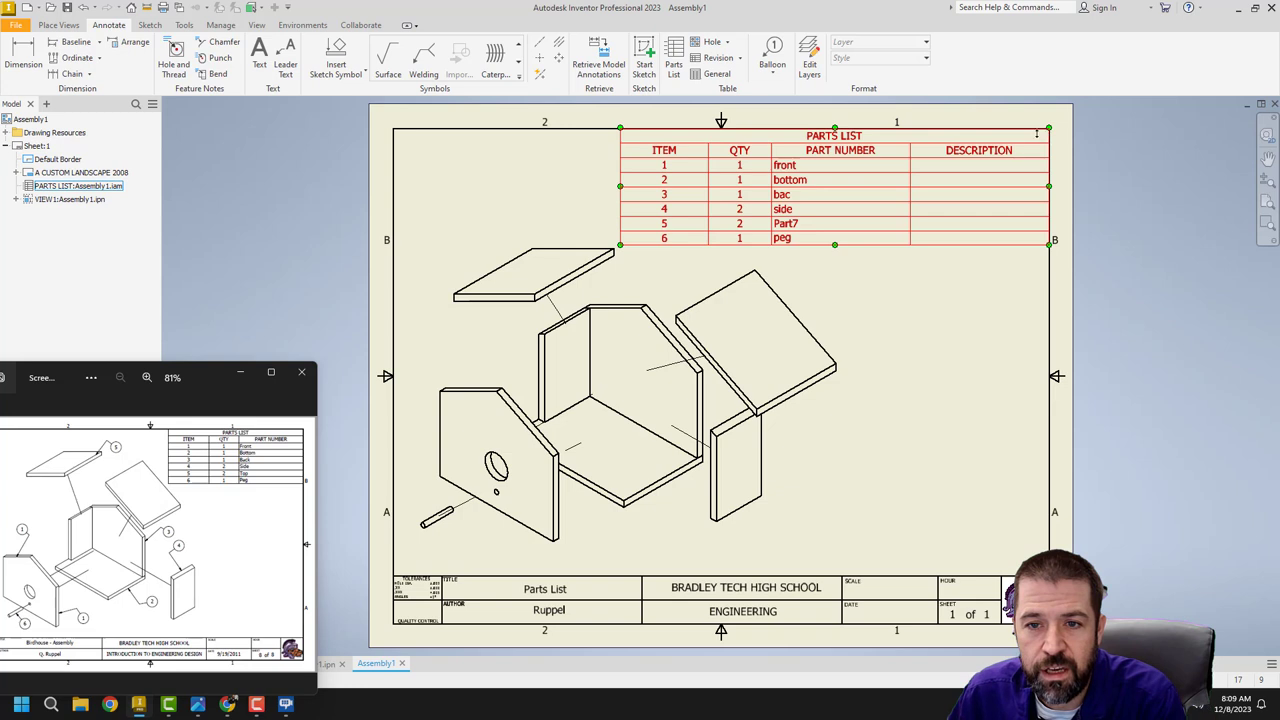
Remove the DESCRIPTION column through the parts list's Column Chooser.
right_click(939, 187)
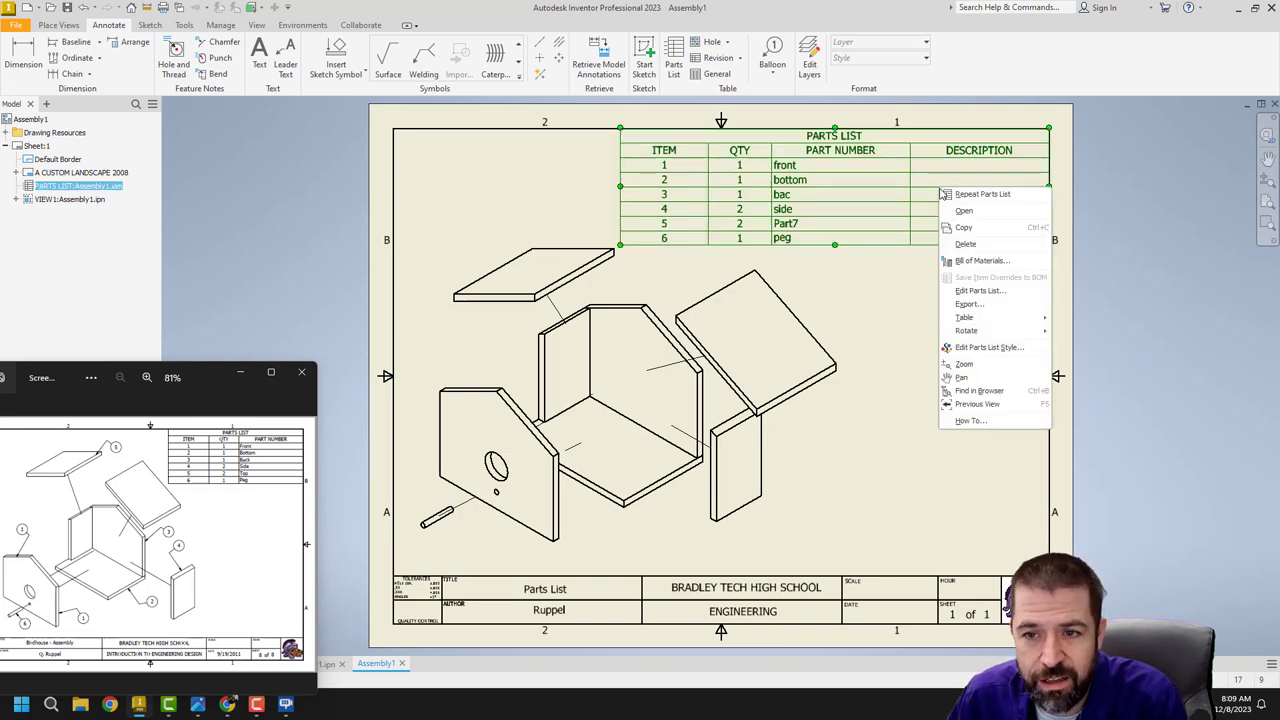
click(967, 291)
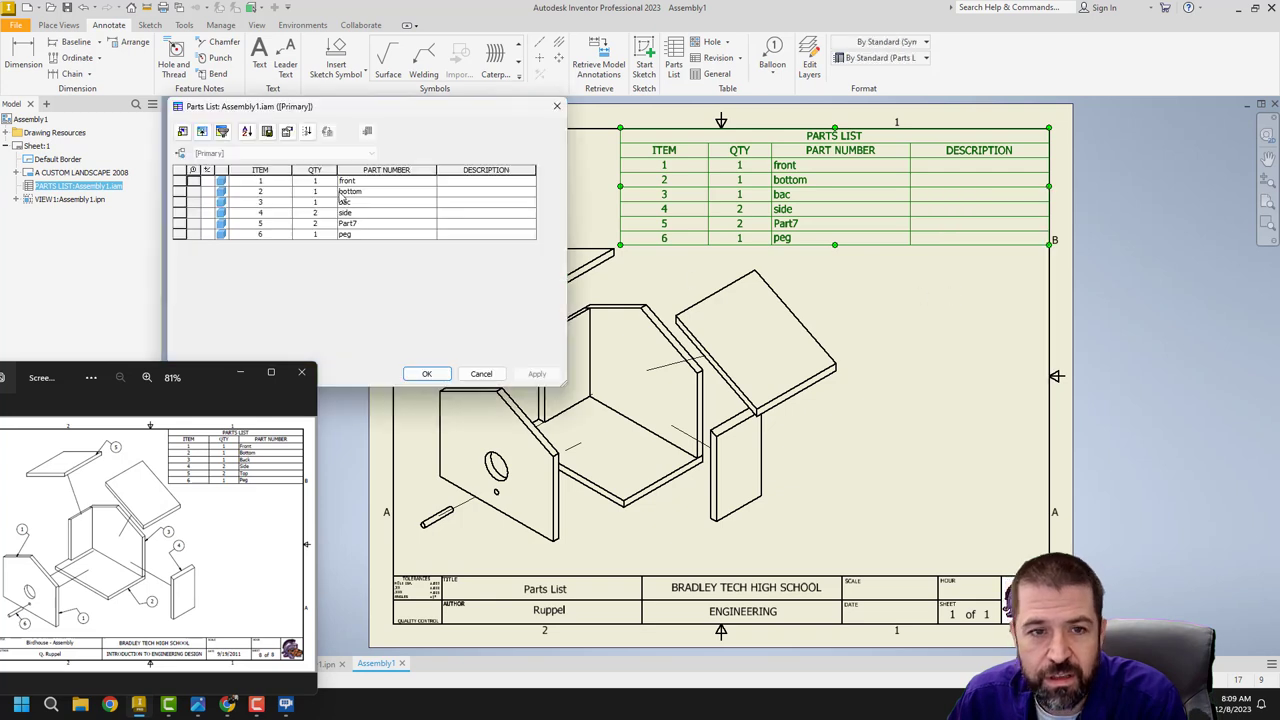
click(183, 133)
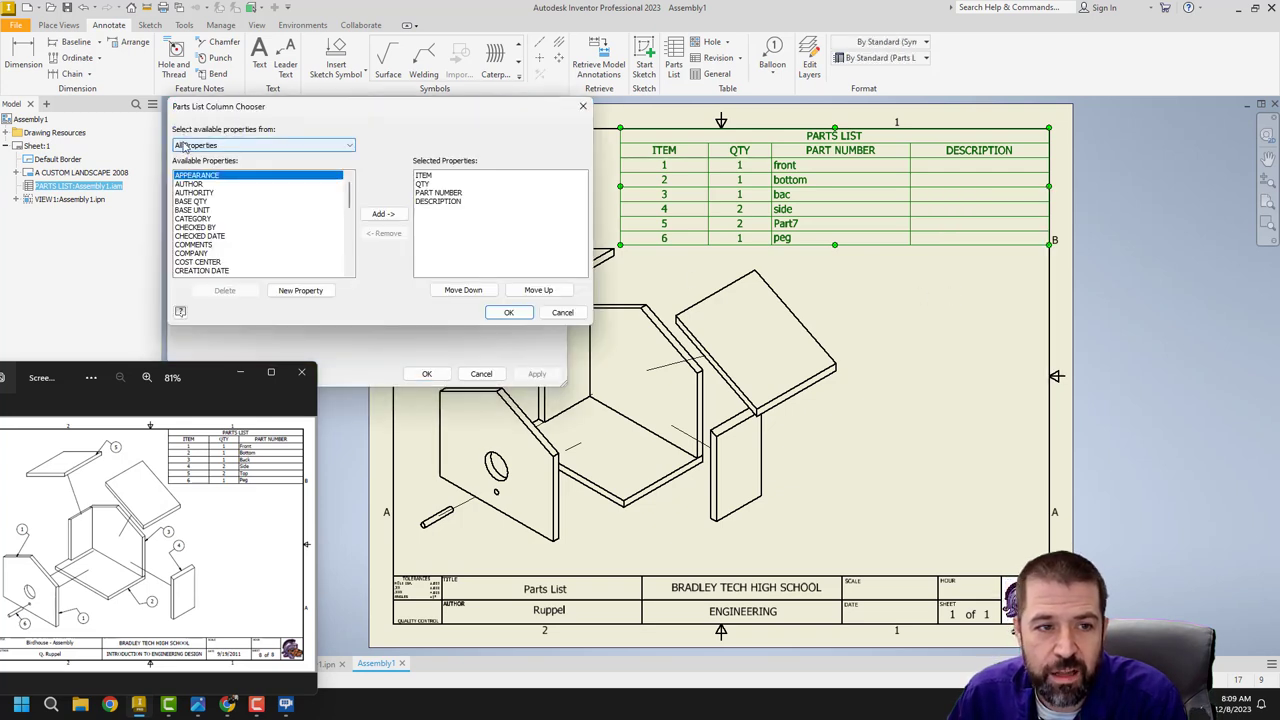
click(432, 202)
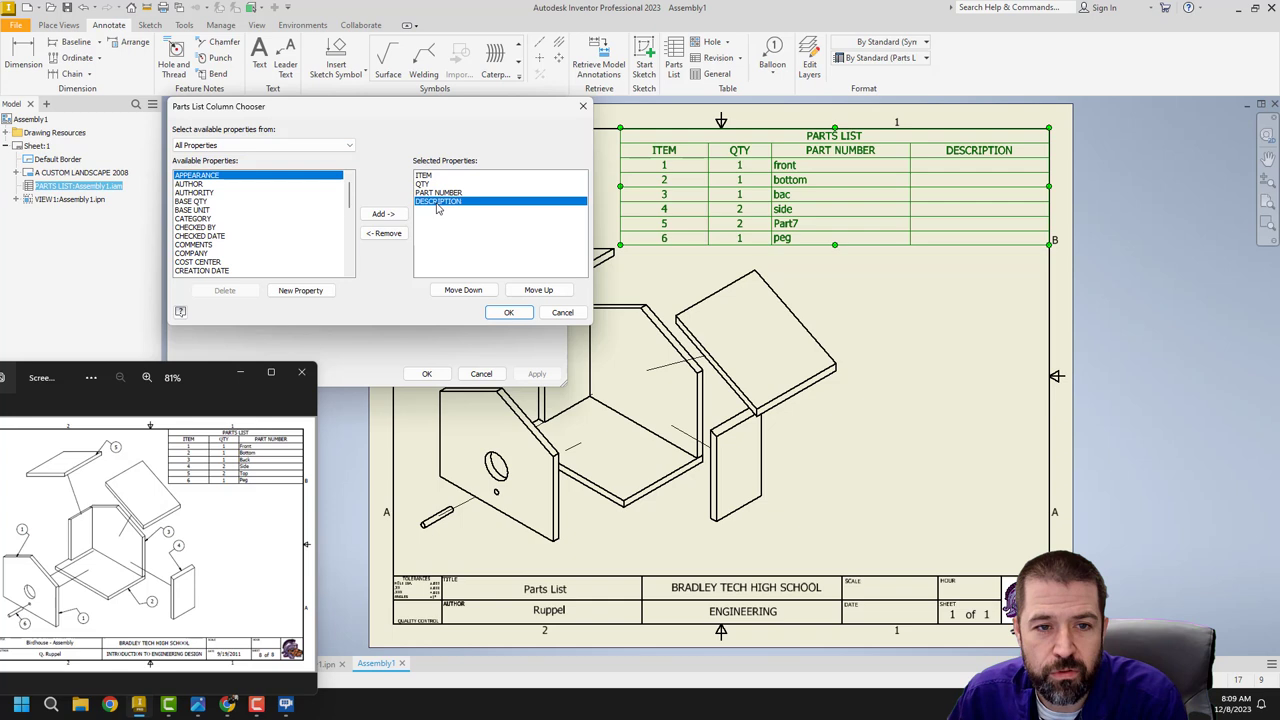
click(396, 238)
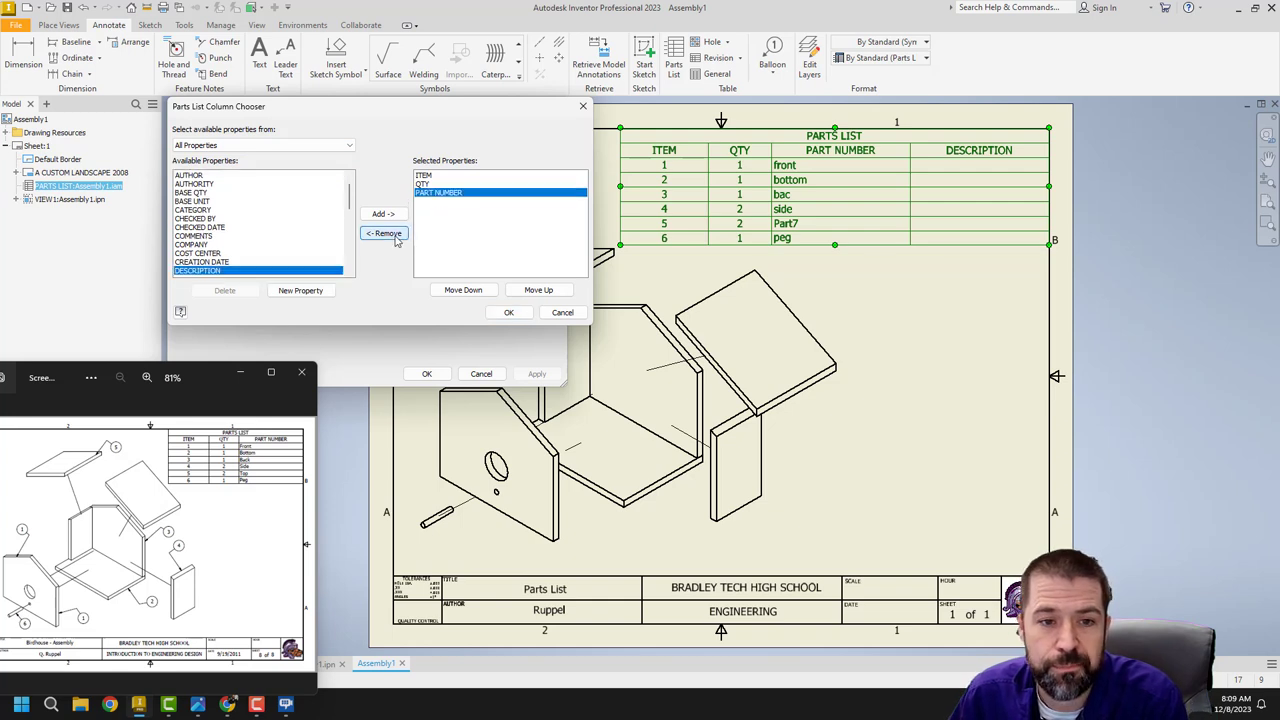
click(510, 313)
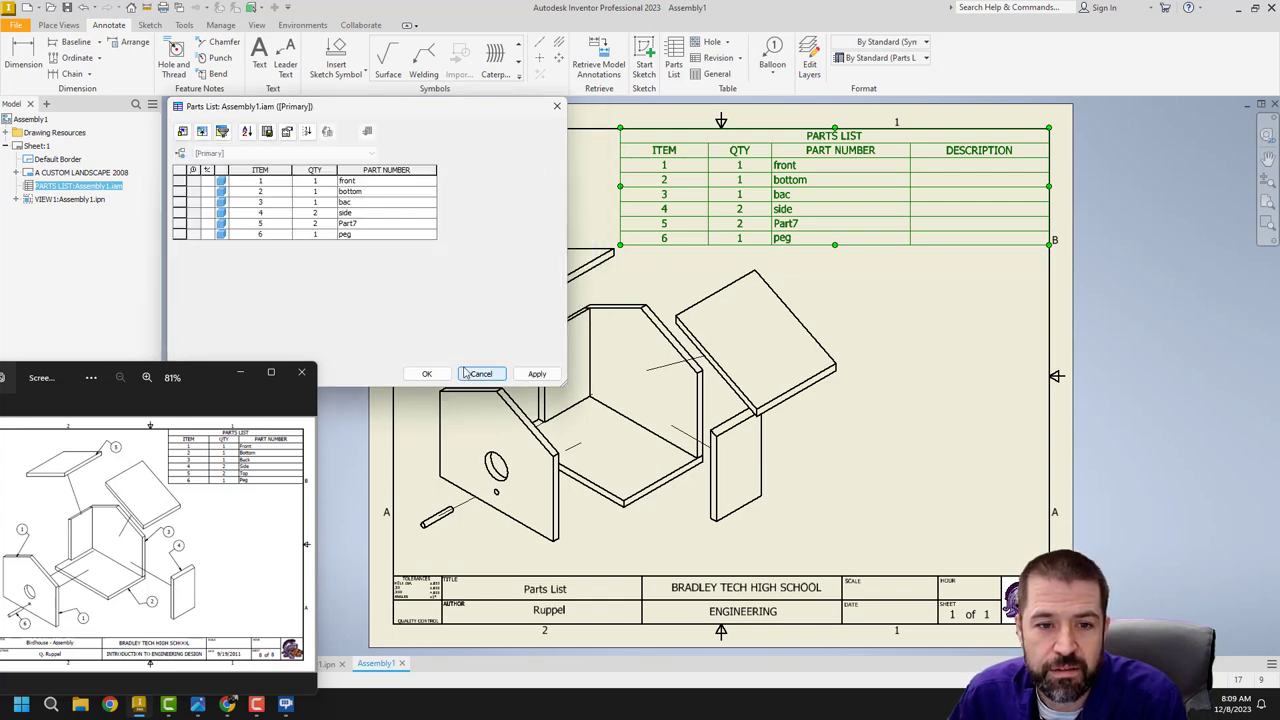
click(428, 377)
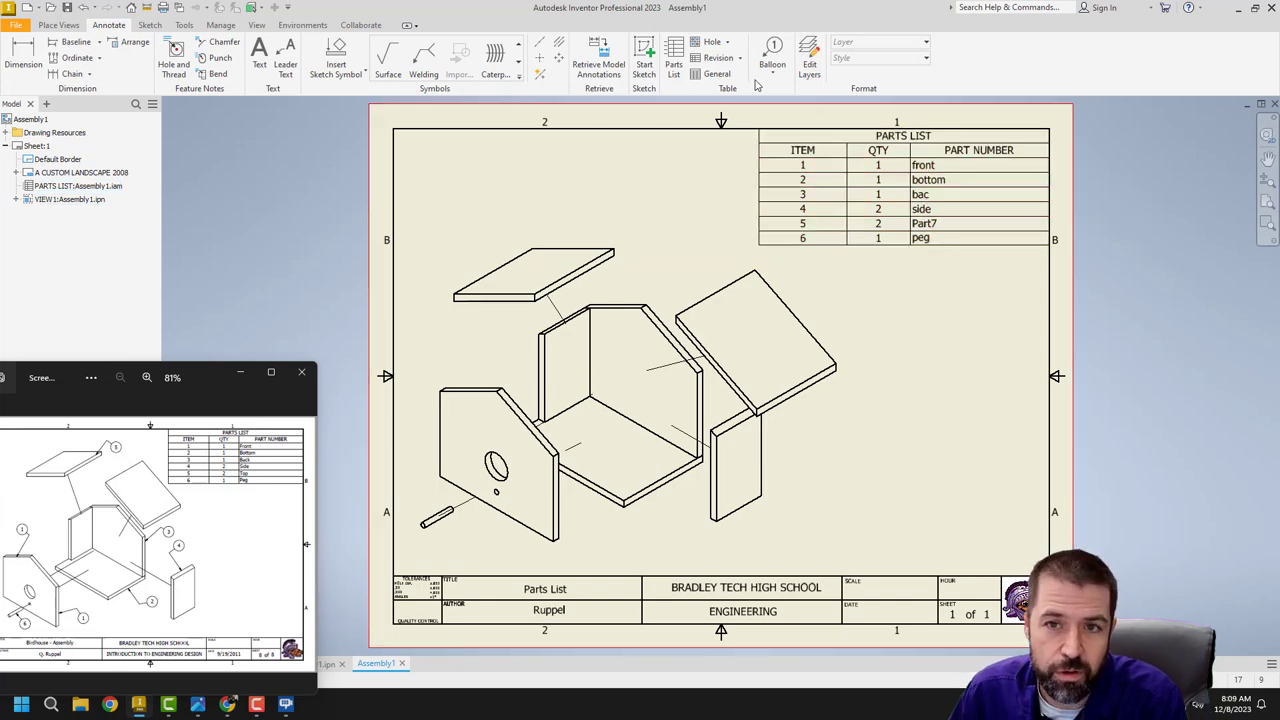
Balloon the top plate, peg and front panel as items 5, 6 and 1.
click(773, 47)
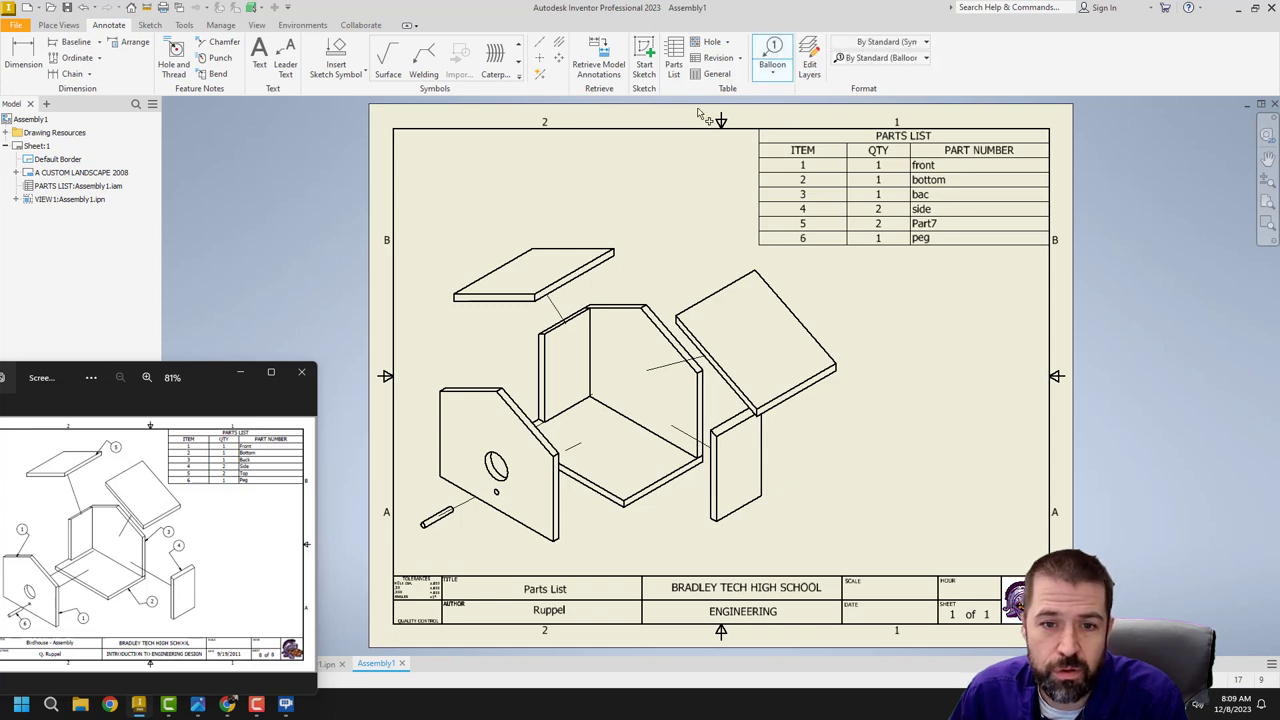
click(586, 246)
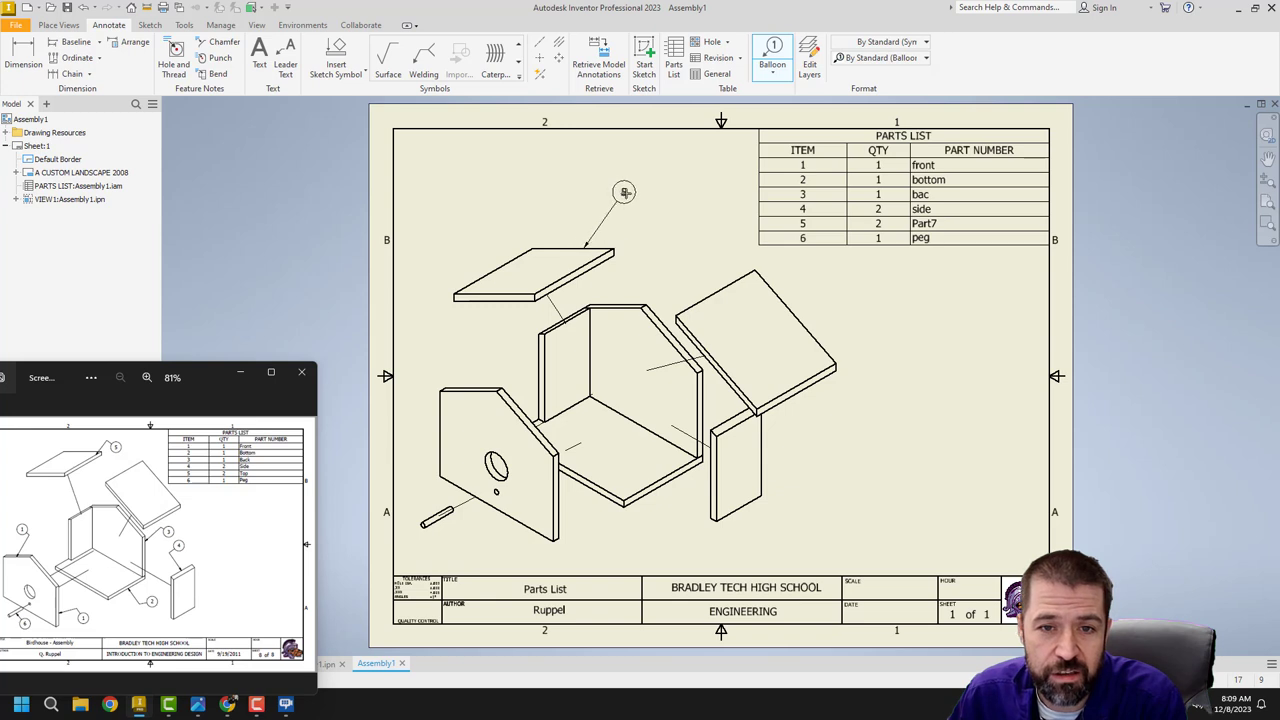
right_click(598, 240)
click(625, 250)
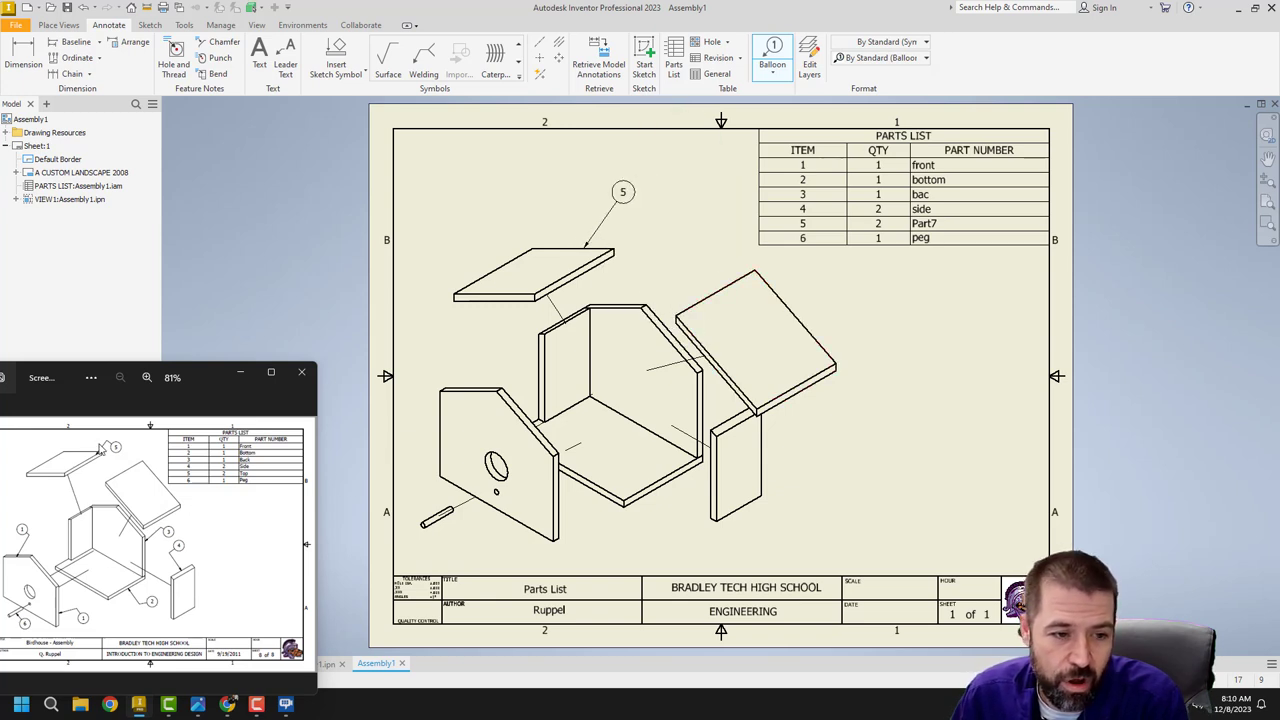
right_click(445, 540)
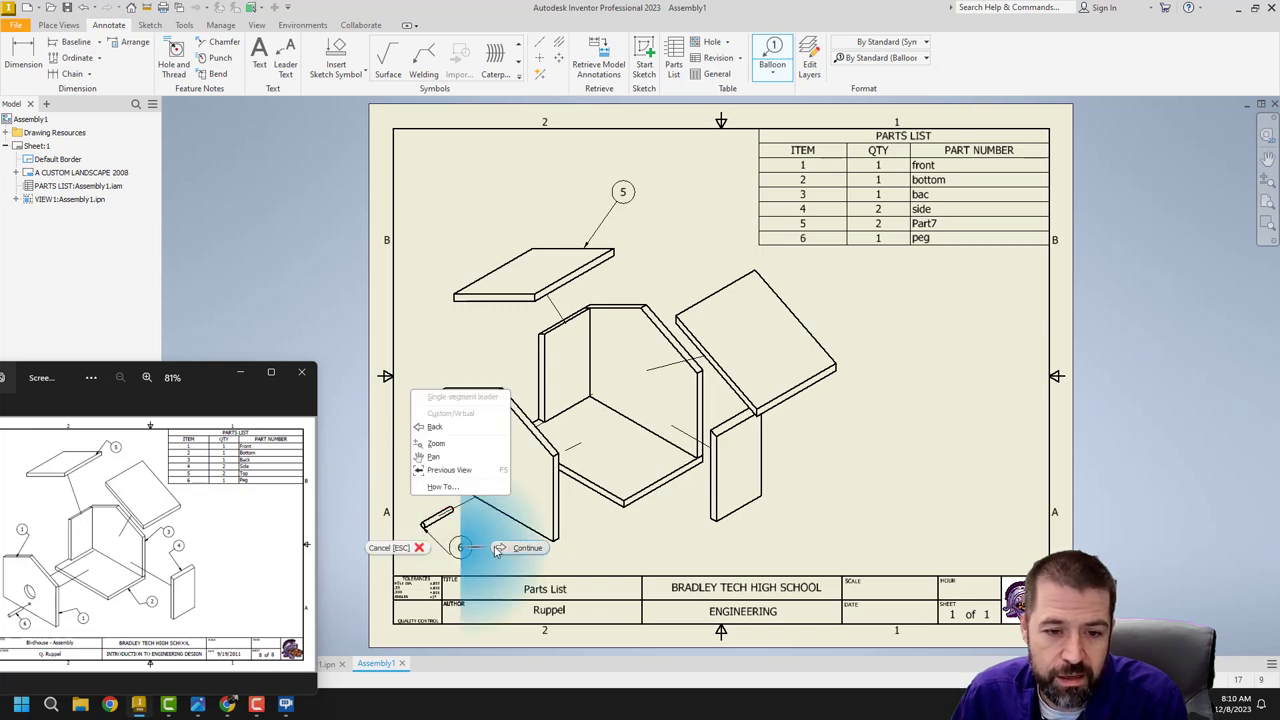
click(505, 556)
click(568, 550)
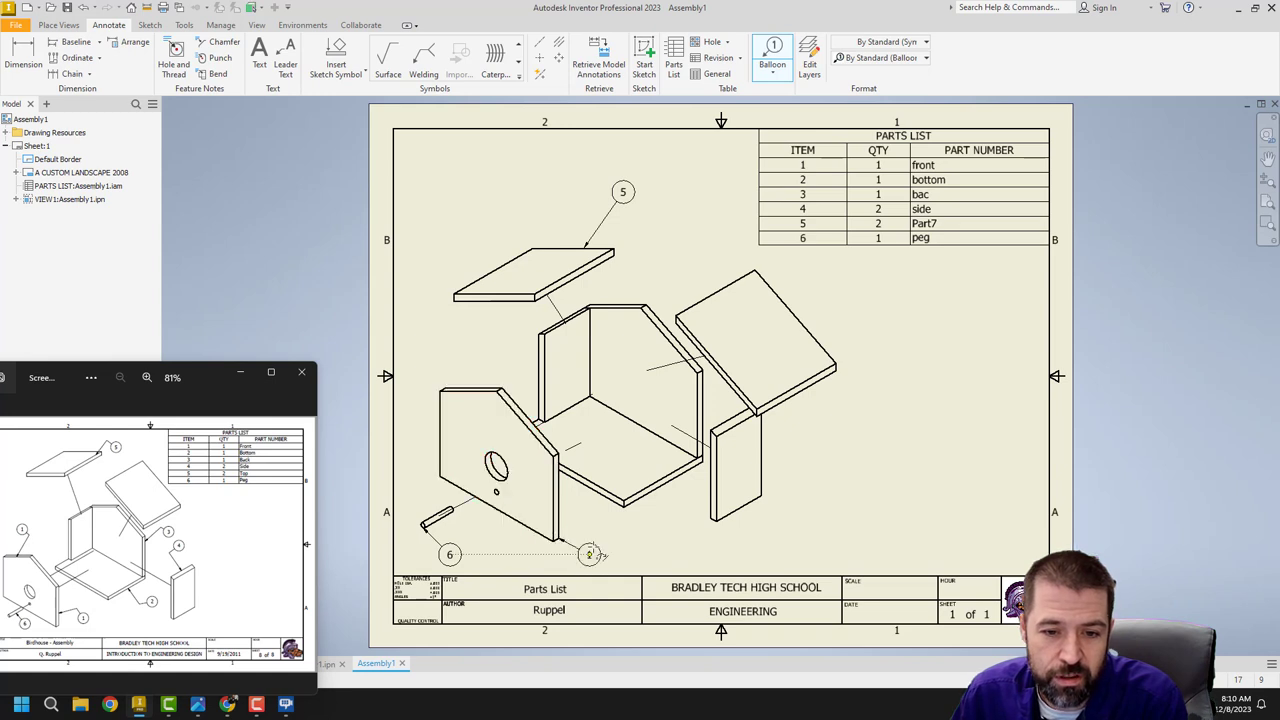
right_click(596, 530)
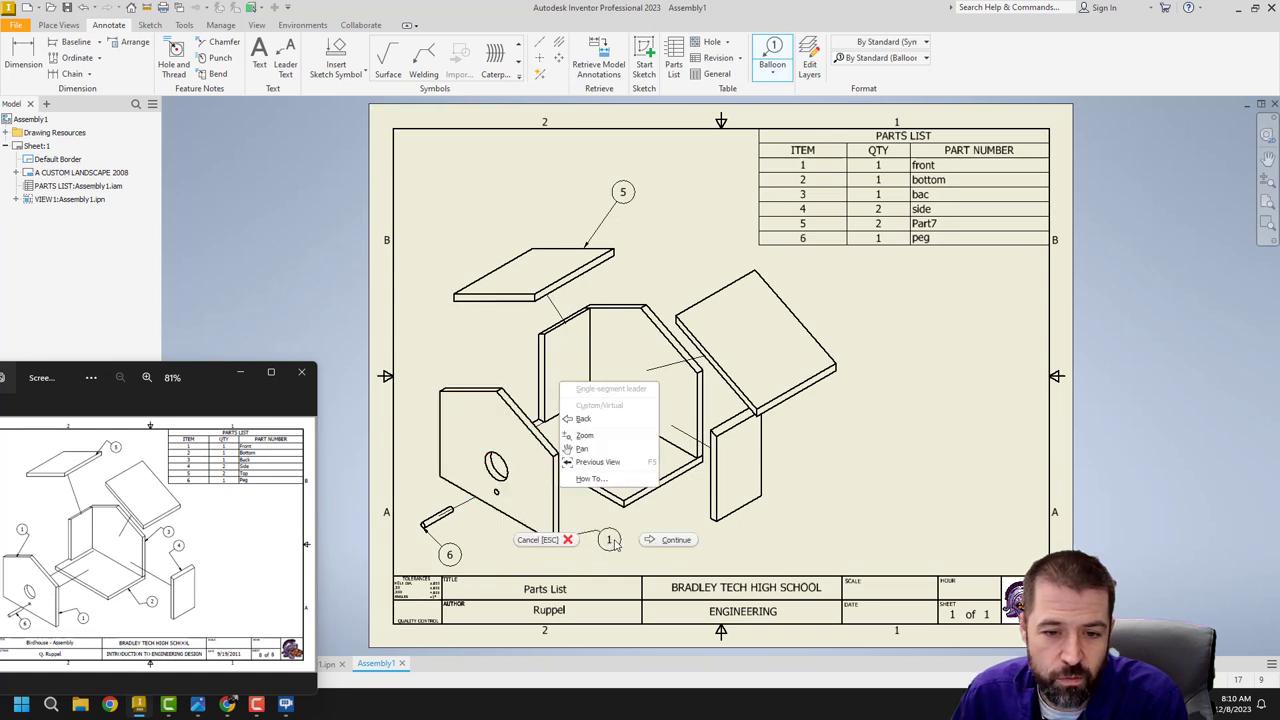
click(650, 545)
Balloon the bottom, side and back panels as items 2, 4 and 3.
click(657, 494)
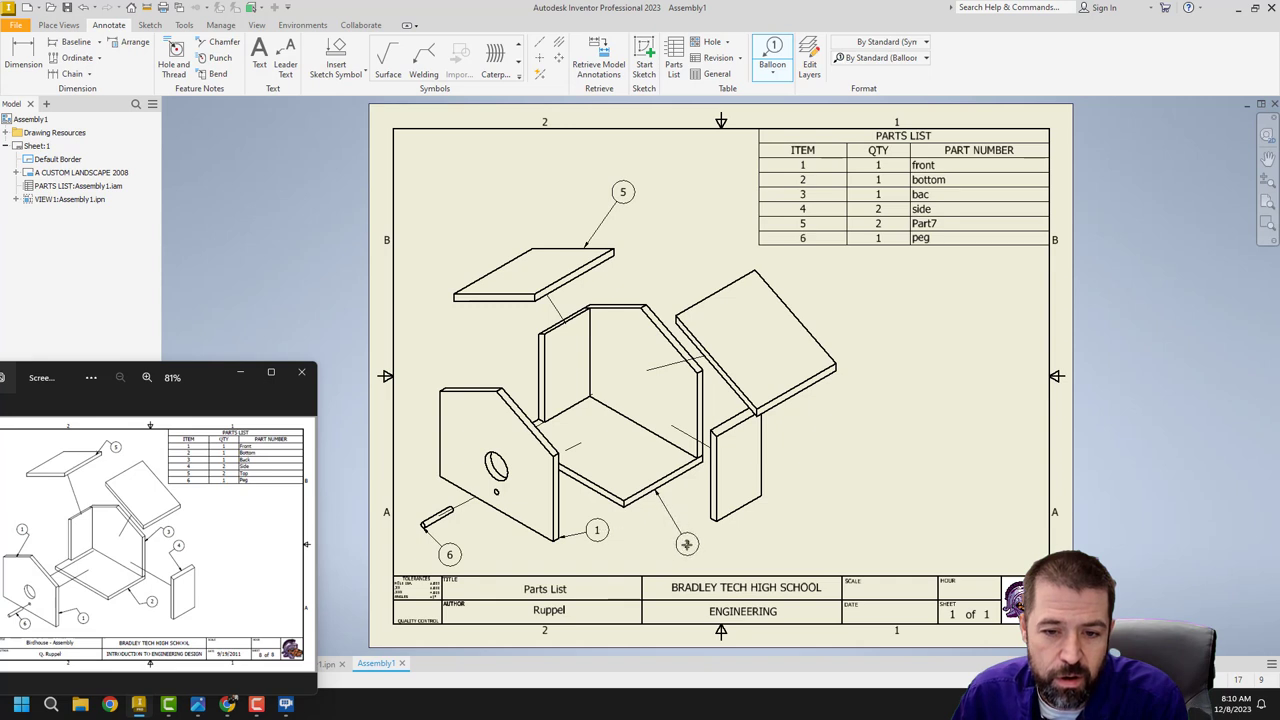
right_click(688, 545)
click(743, 549)
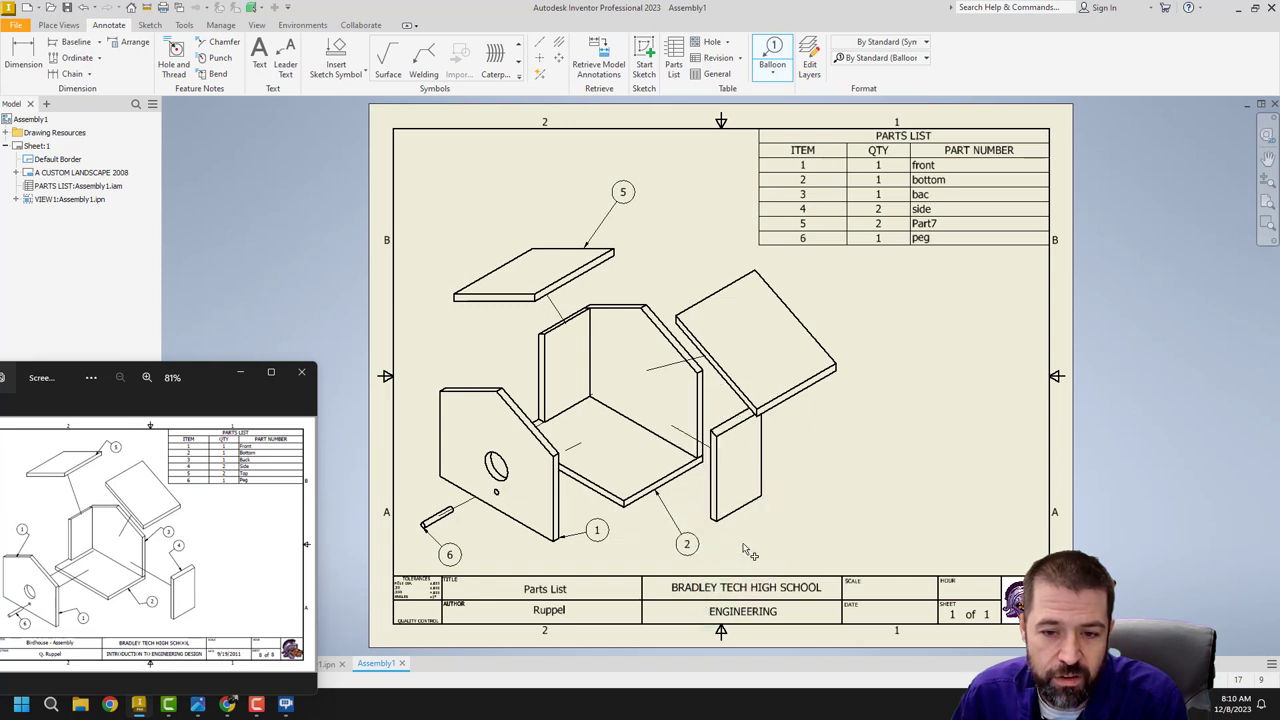
click(761, 505)
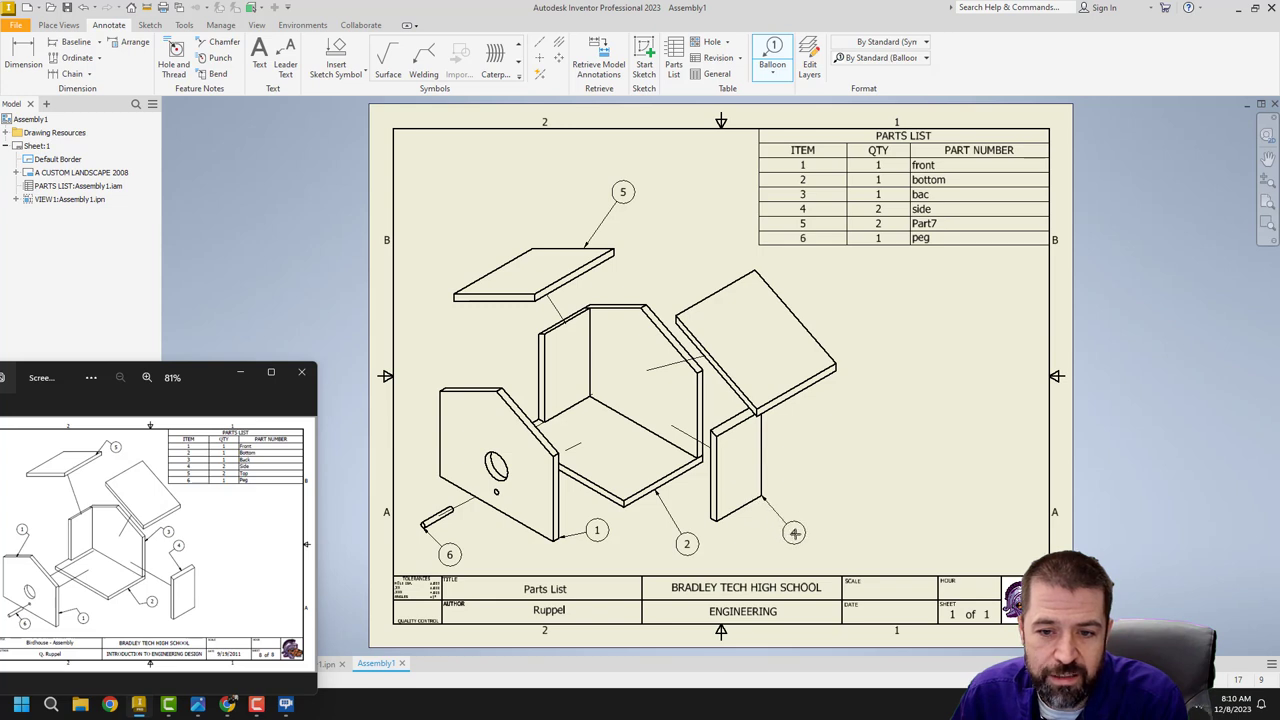
right_click(802, 535)
click(857, 535)
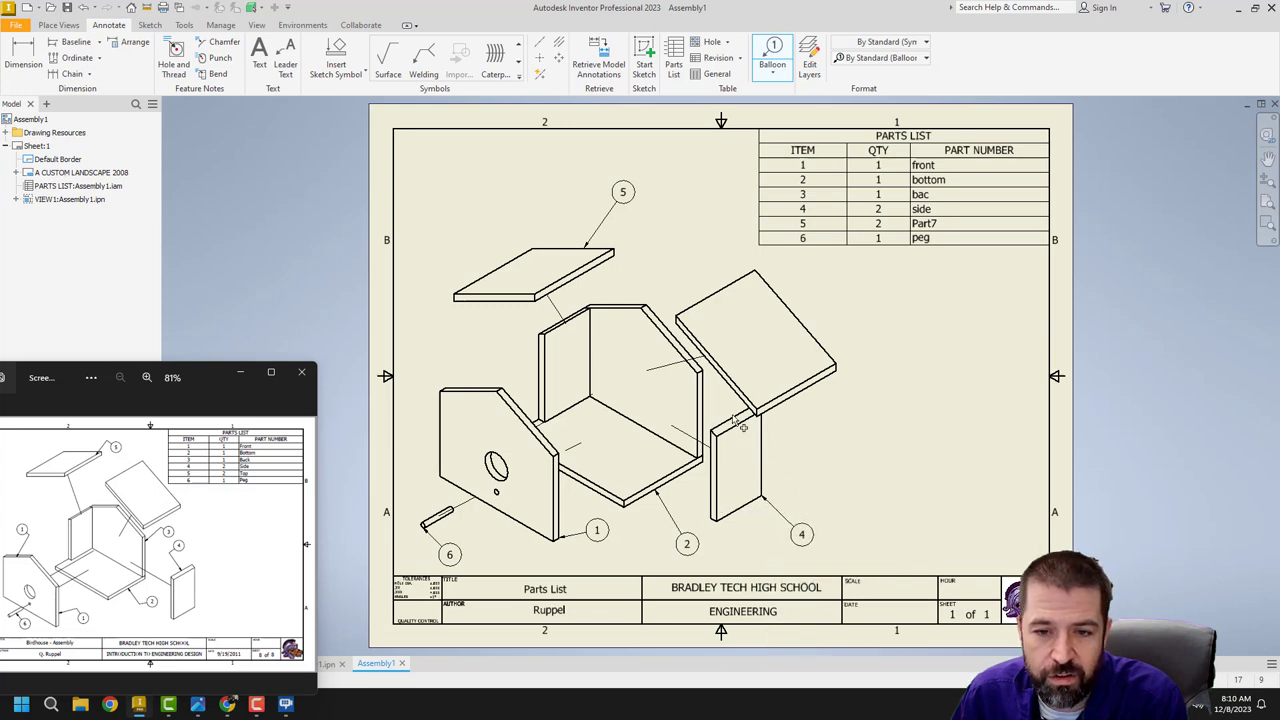
click(657, 315)
right_click(679, 253)
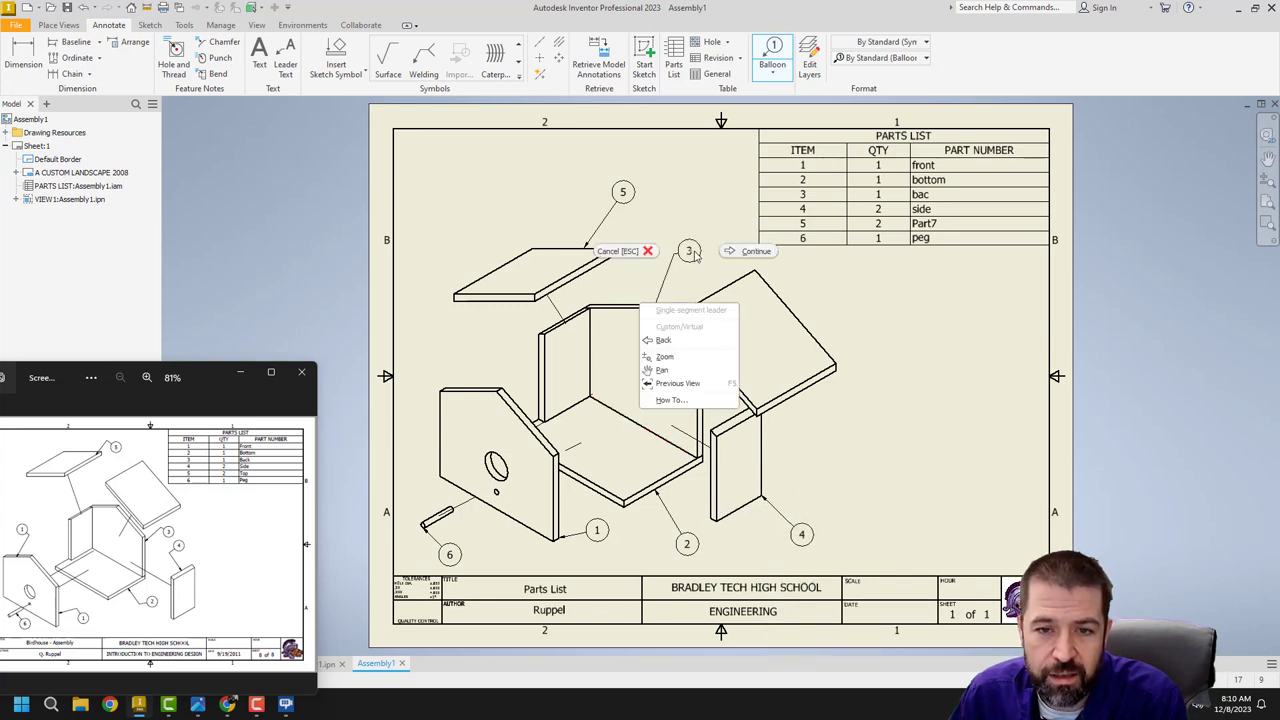
click(713, 257)
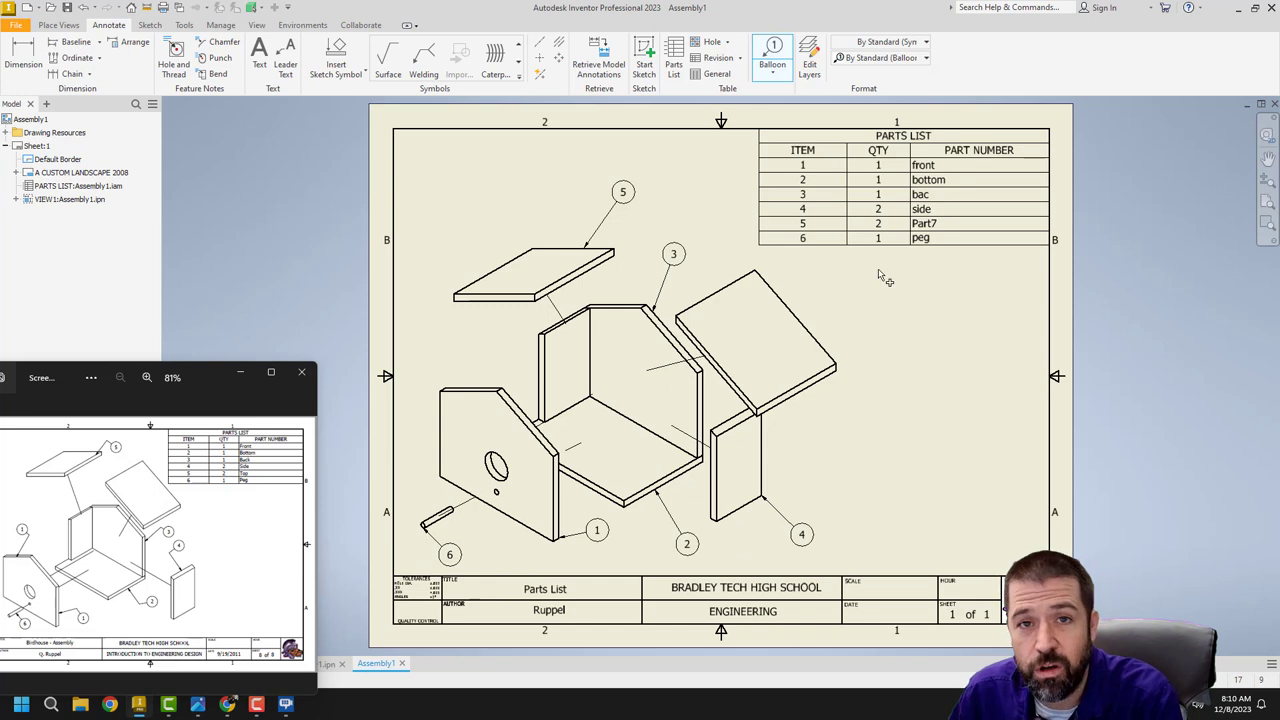
End ballooning and open the parts list editor, moved off the drawing.
right_click(955, 214)
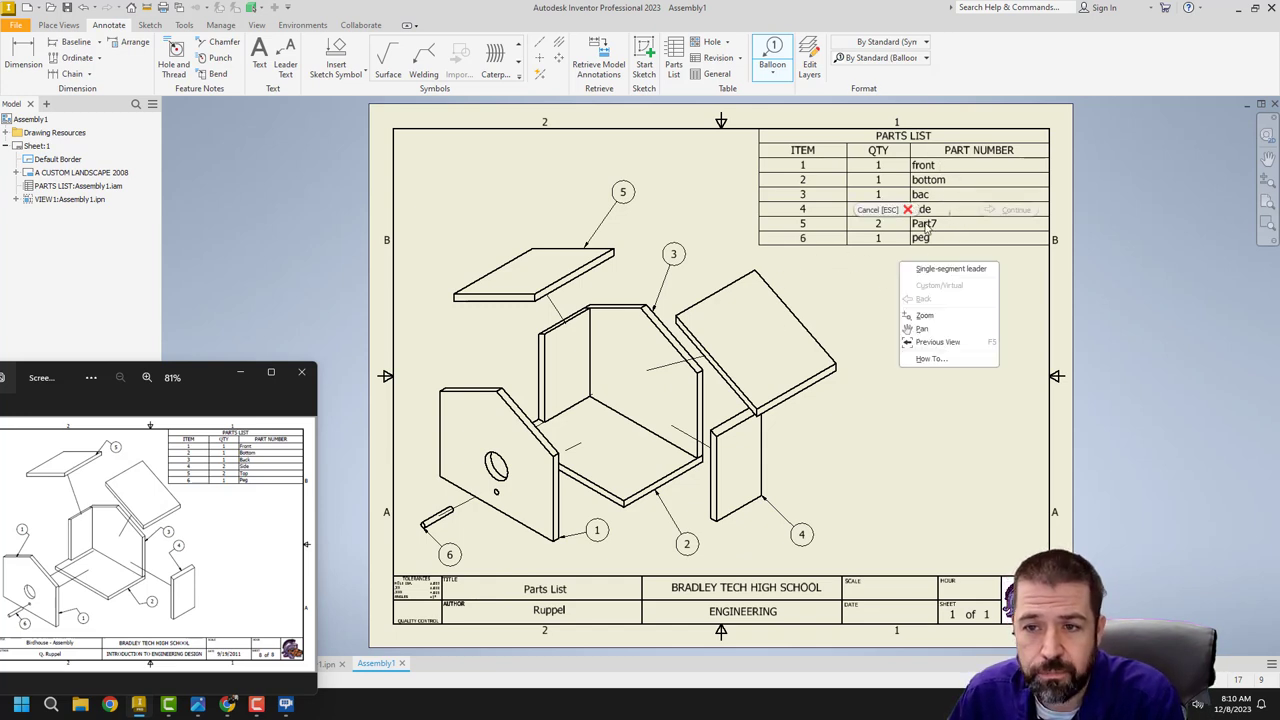
key(Escape)
click(928, 222)
right_click(927, 212)
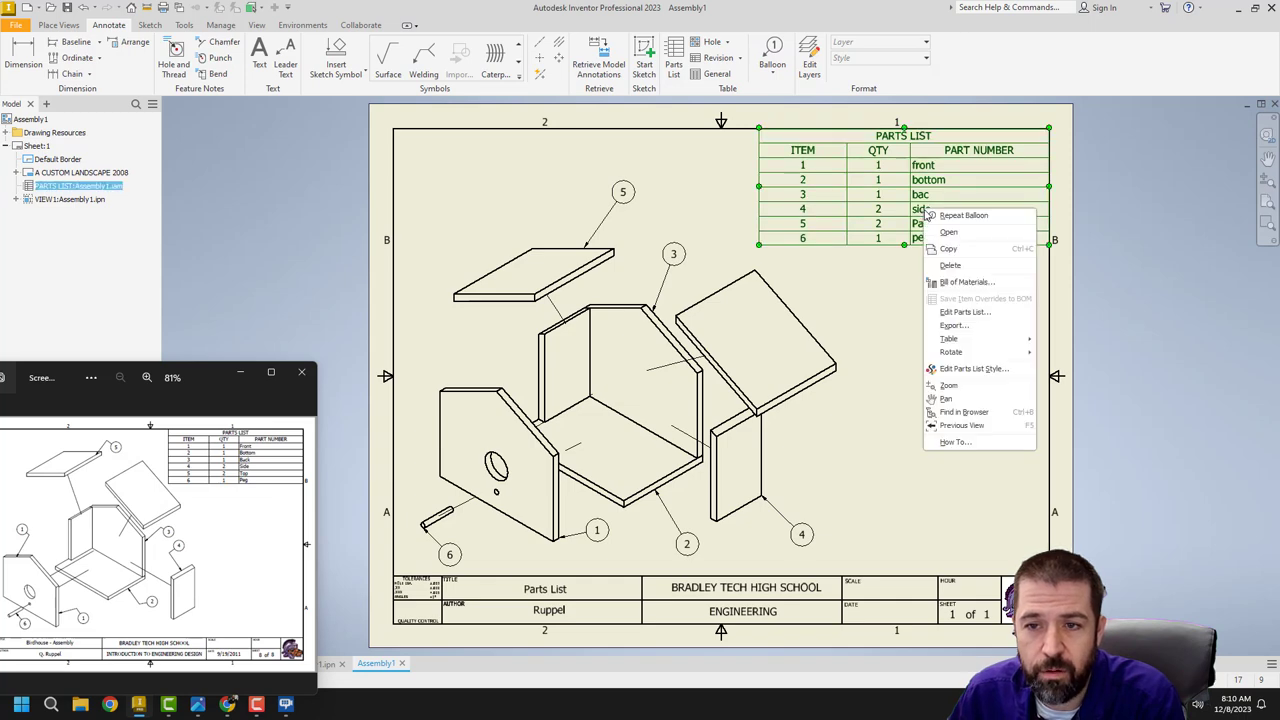
click(953, 313)
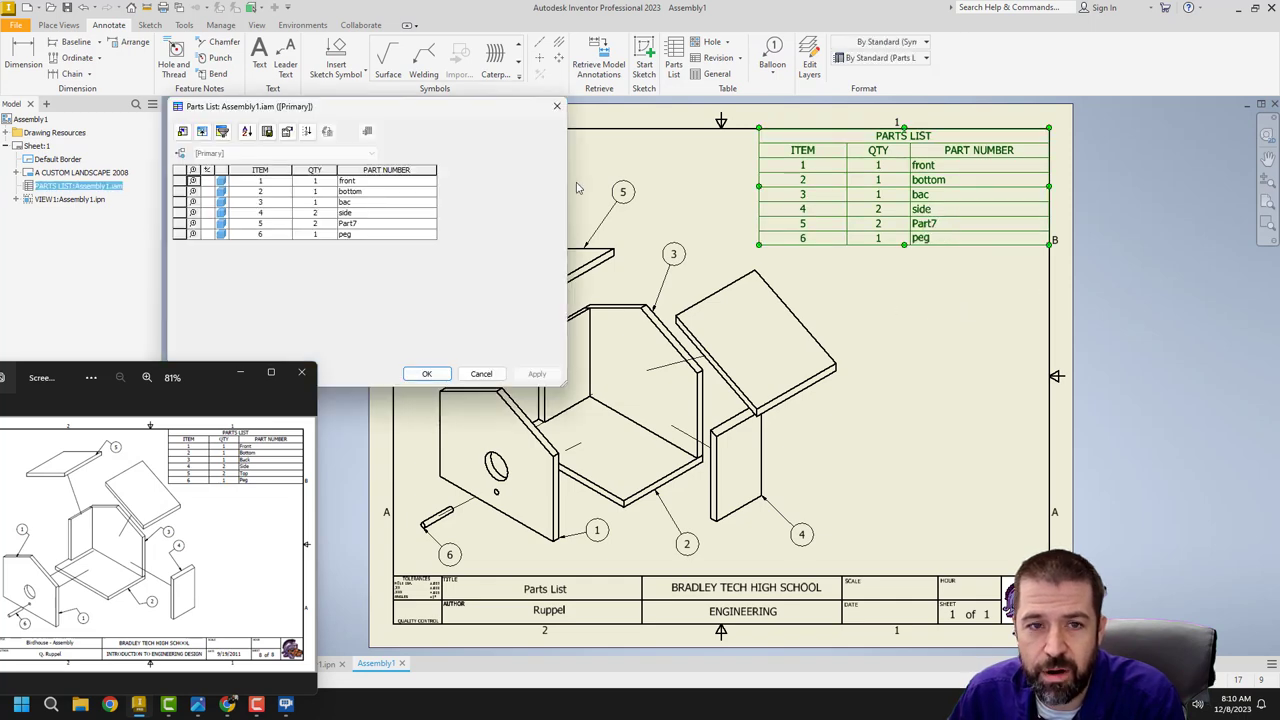
drag(484, 115, 1194, 314)
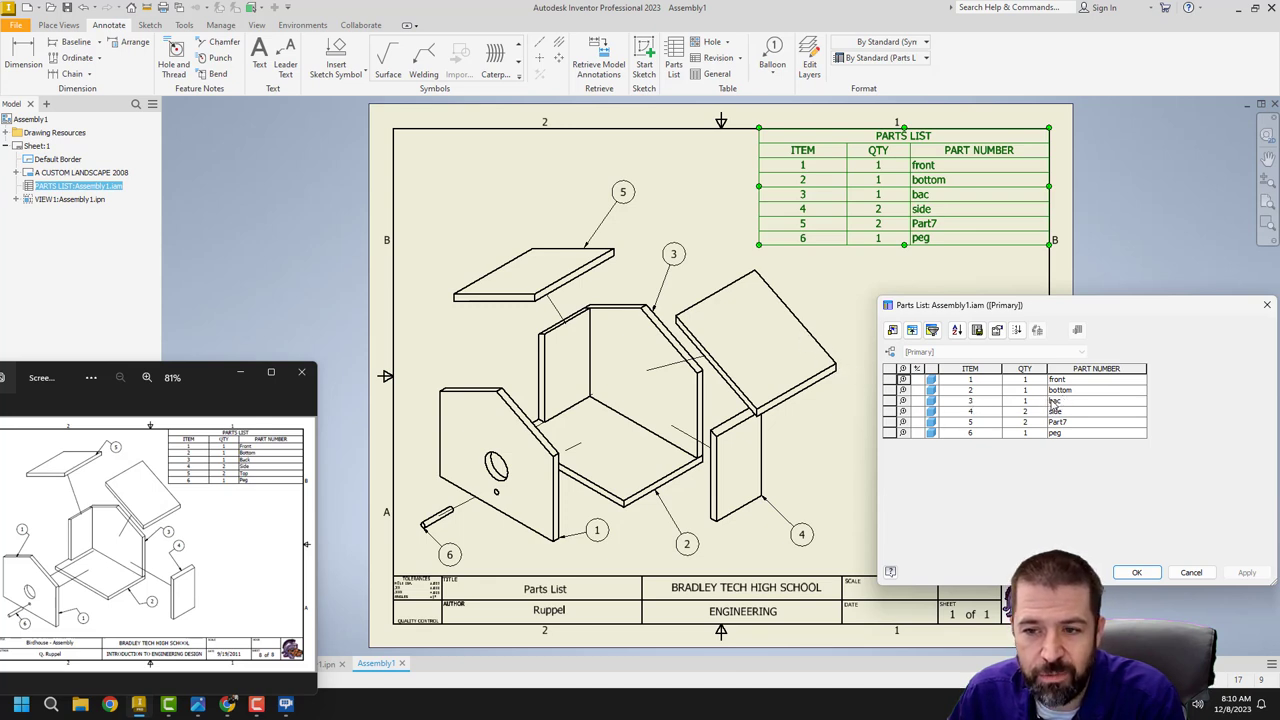
Rename 'bac' to 'back' and 'Part7' to 'top', and apply the changes.
double_click(1054, 400)
text(k)
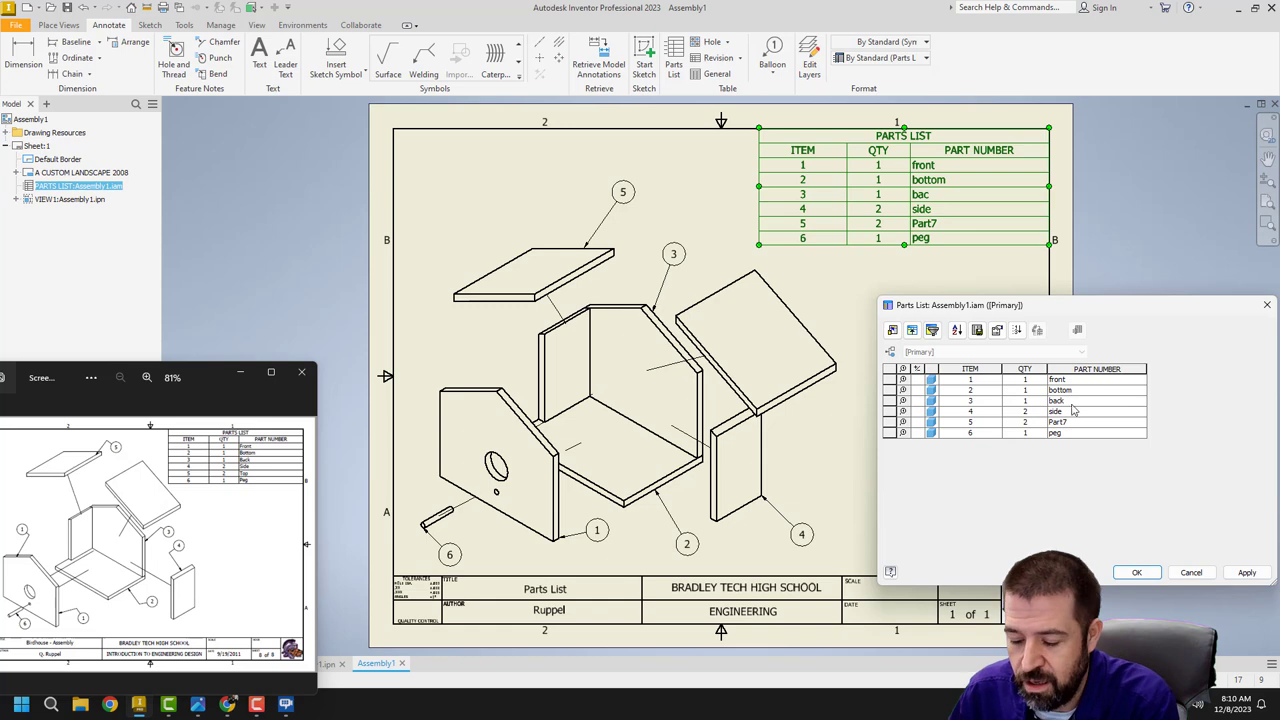
key(Return)
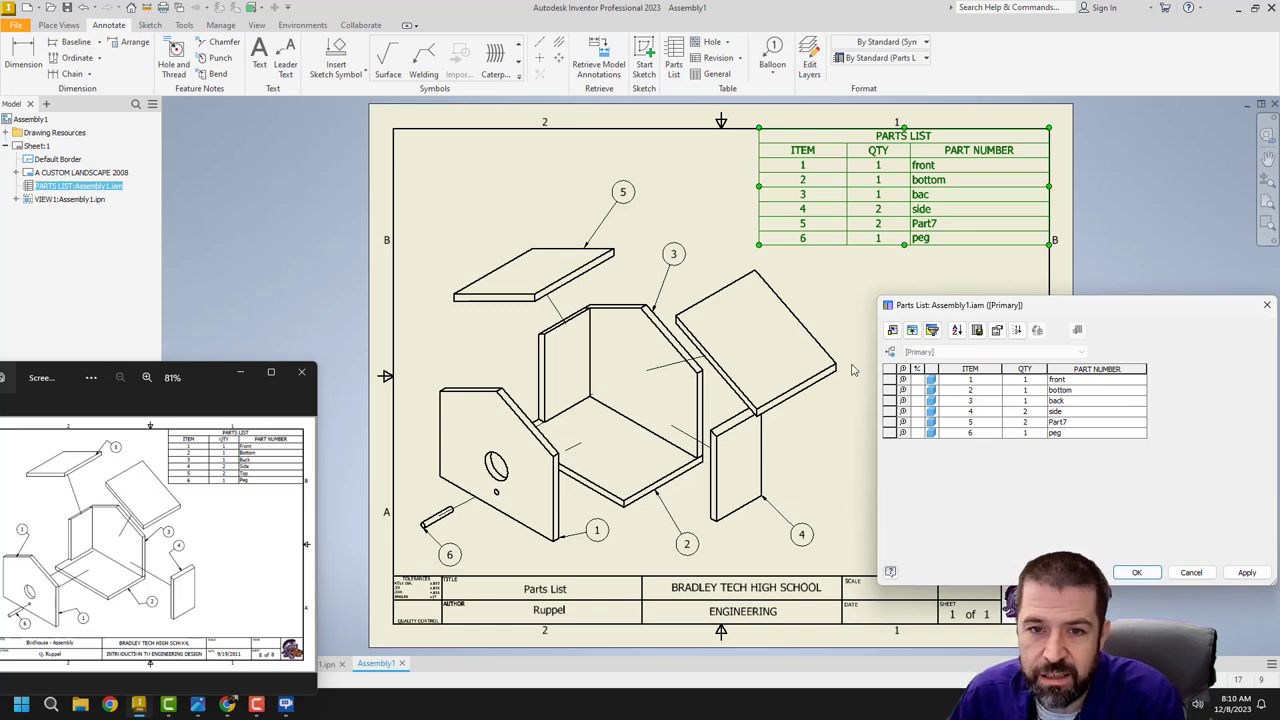
click(1067, 424)
double_click(1066, 424)
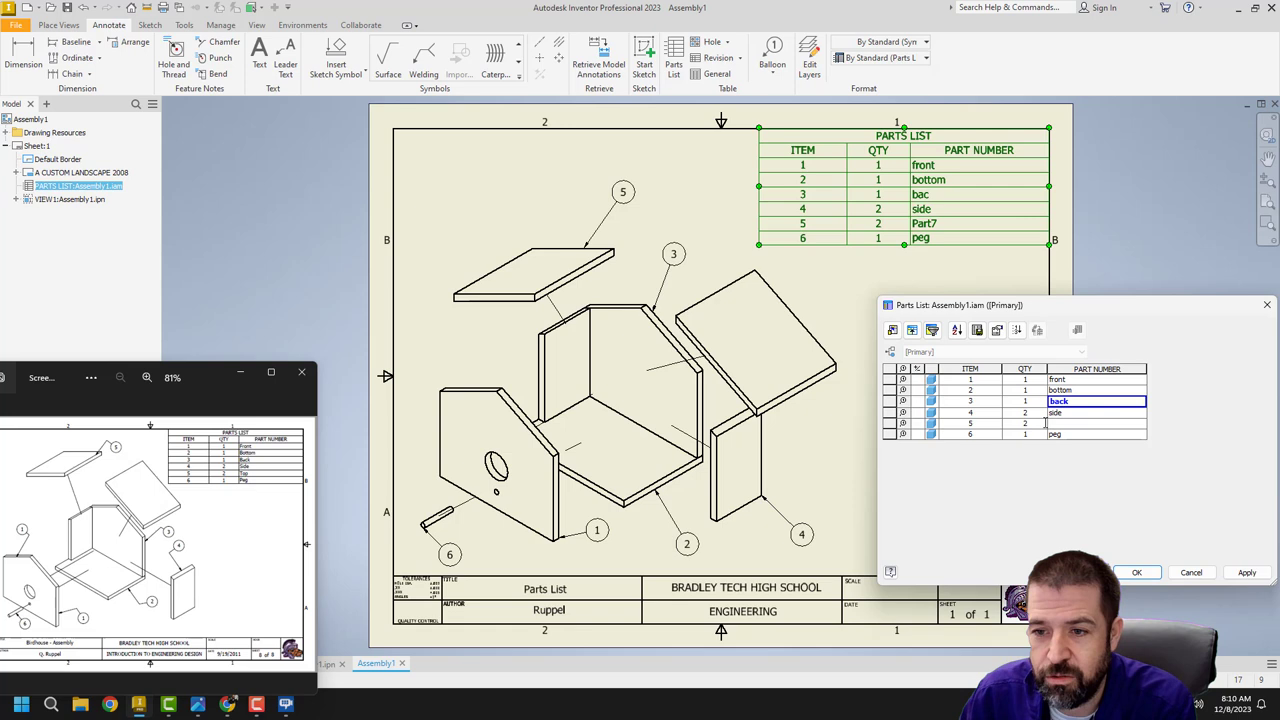
text(top)
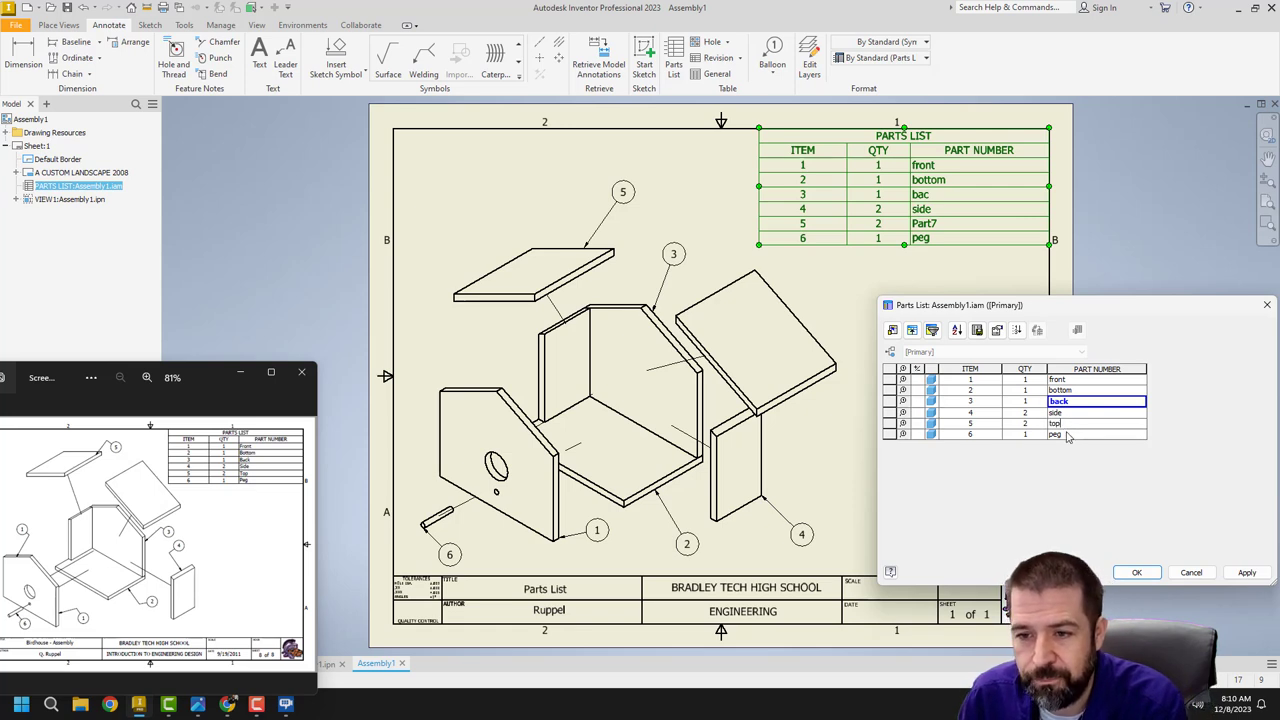
click(1062, 436)
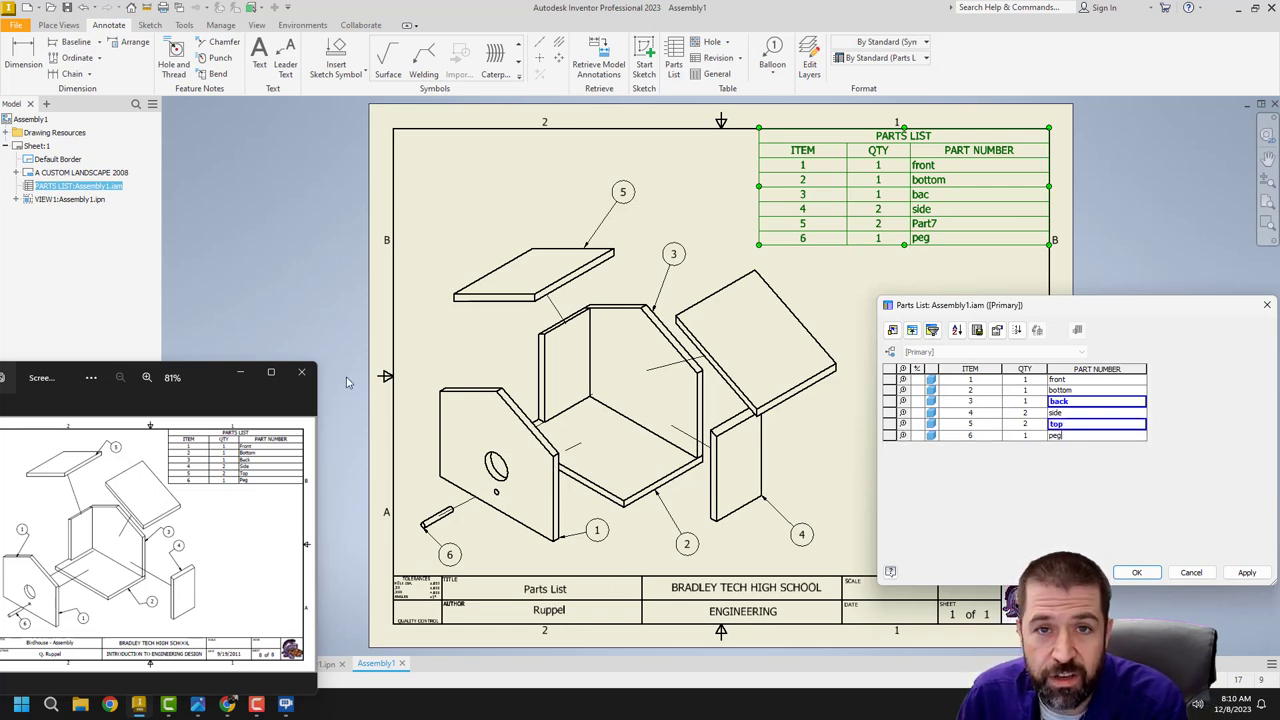
click(1247, 572)
click(1137, 572)
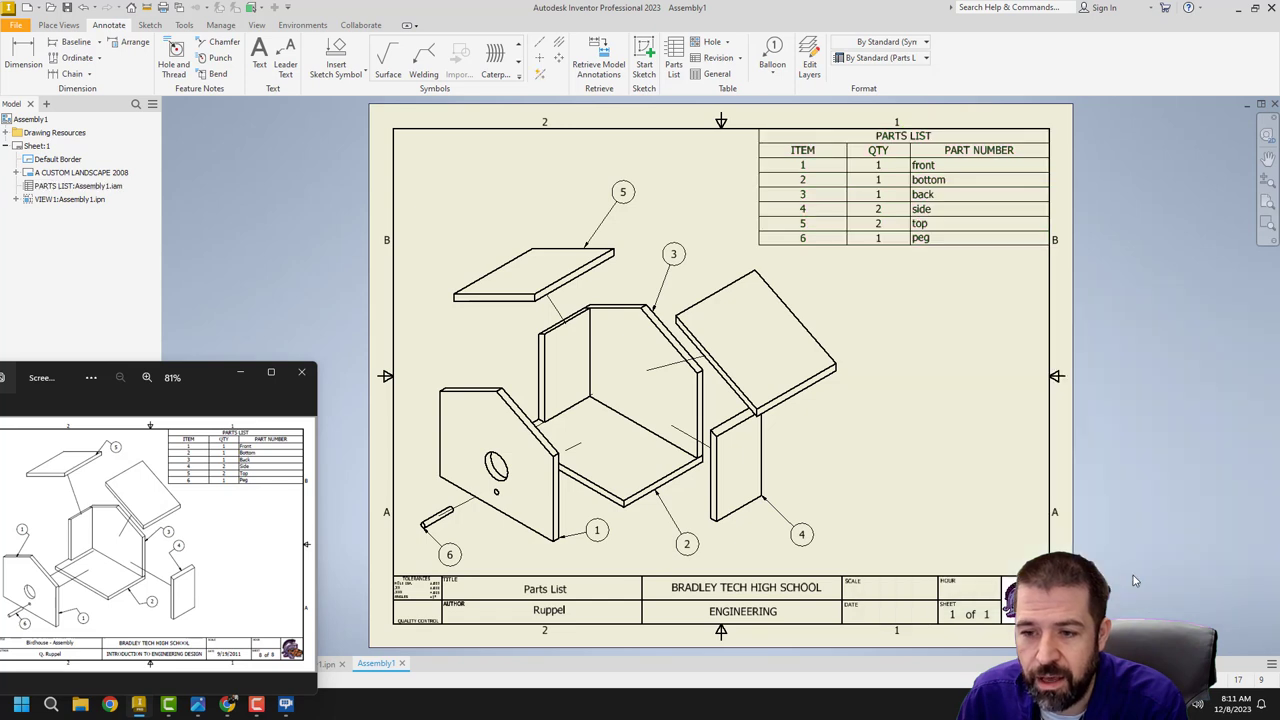